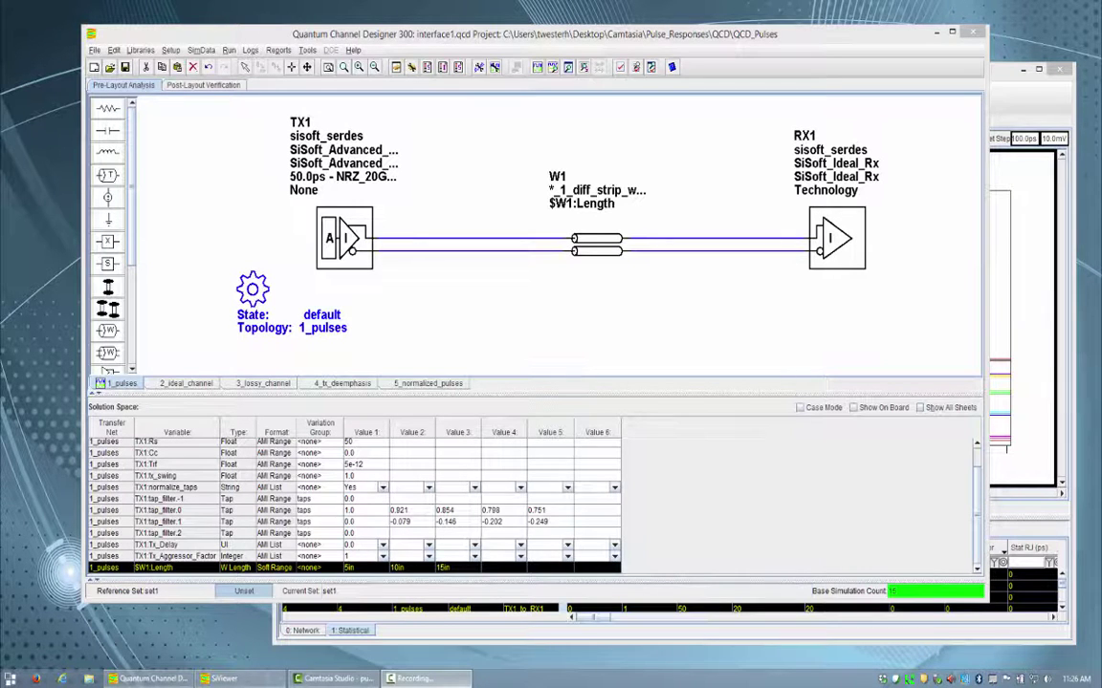
Review TX1's tap settings and W1's length sweep, then bring the waveform results forward.
click(336, 238)
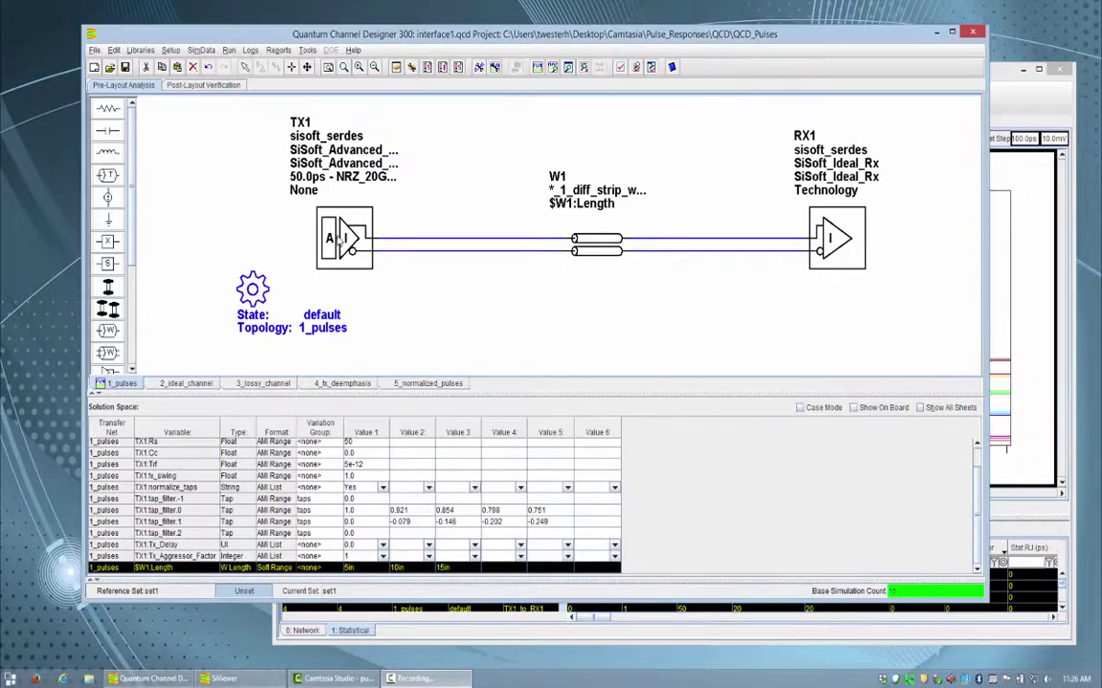
click(336, 241)
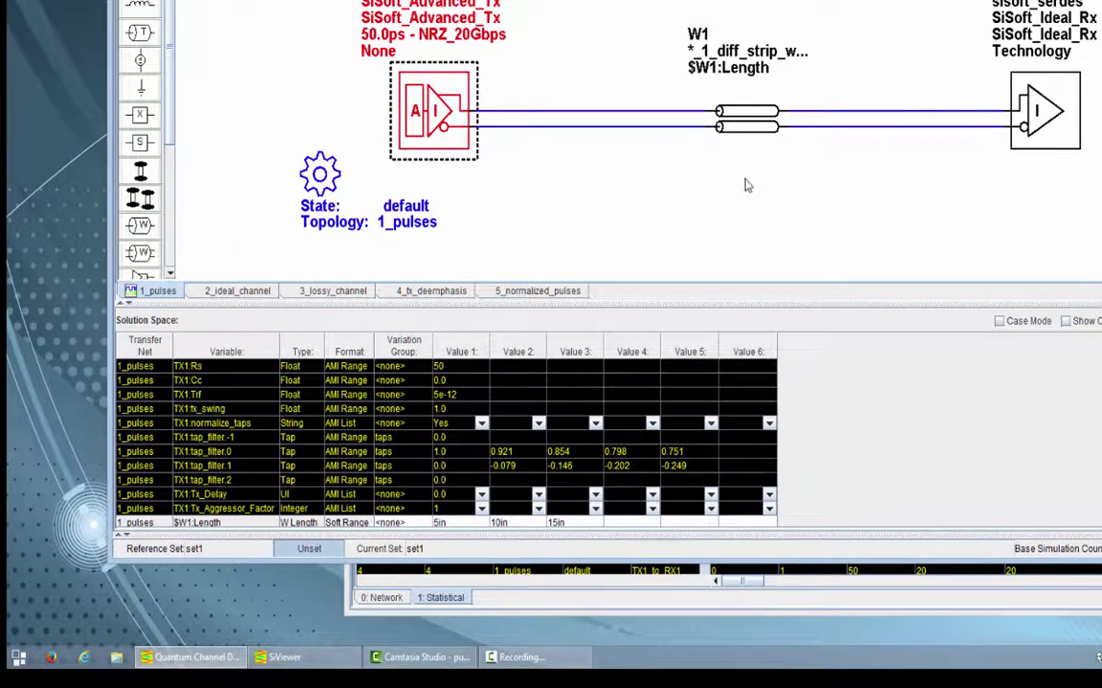
click(736, 122)
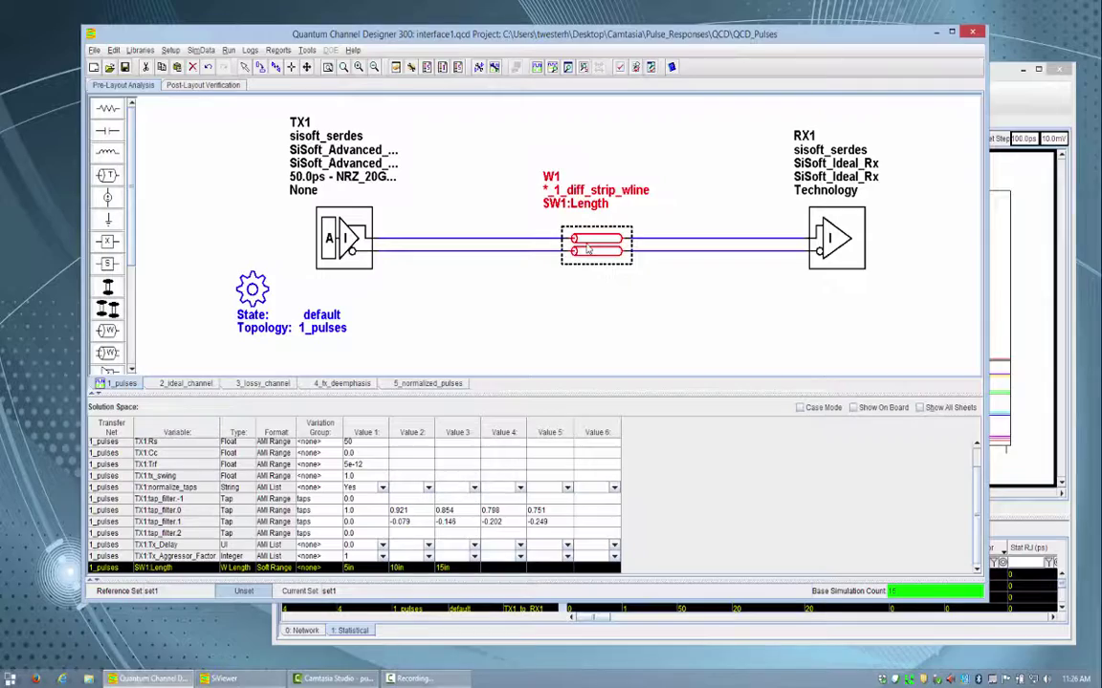
click(1004, 77)
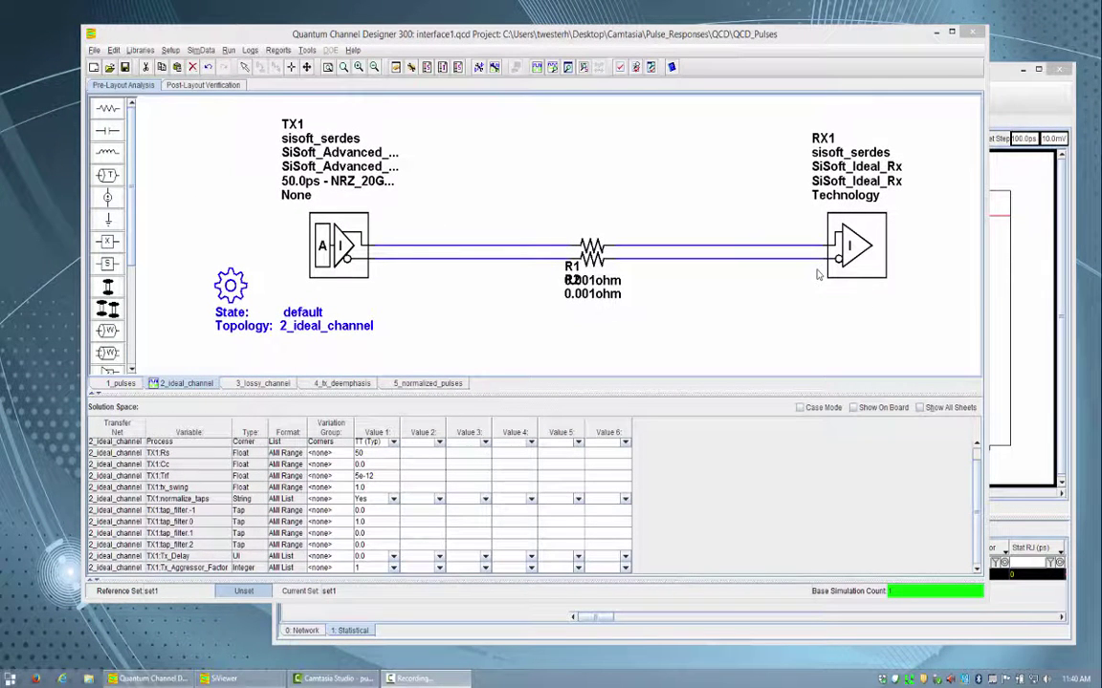
Place a horizontal threshold at -0.499 V on the step response's low baseline.
click(995, 77)
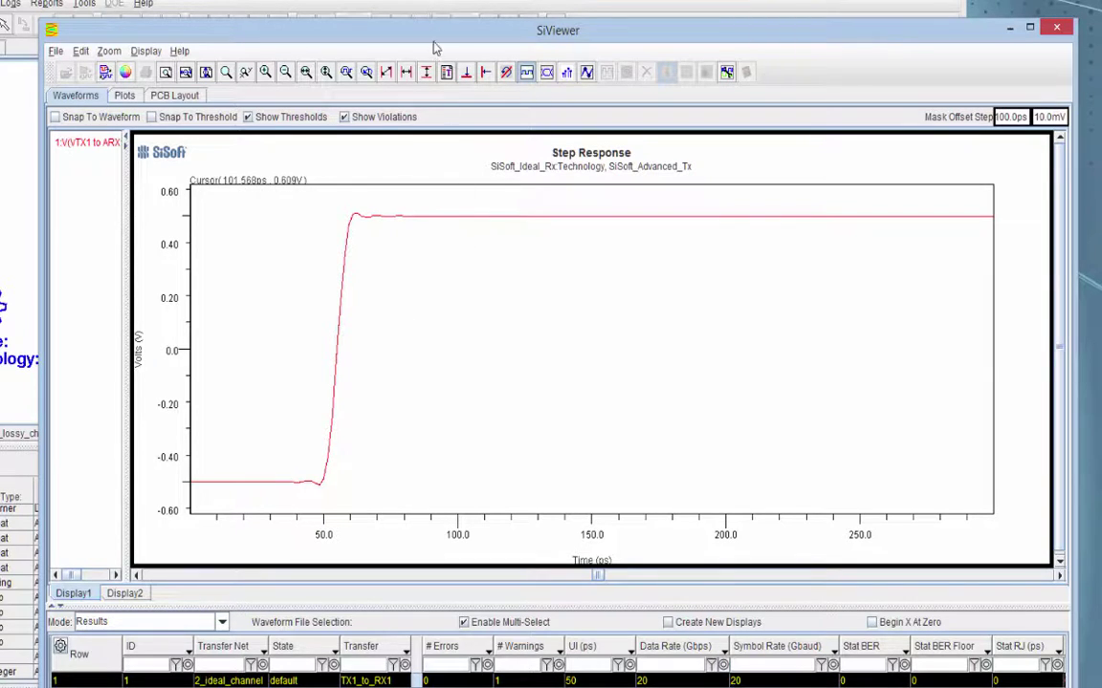
click(466, 73)
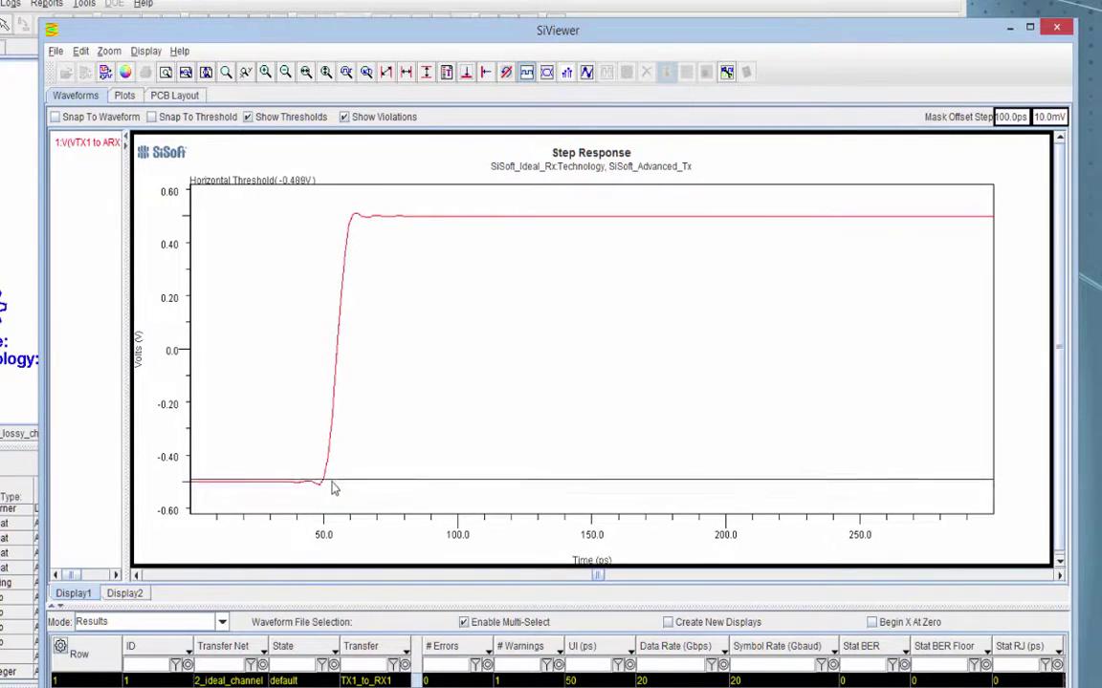
click(332, 484)
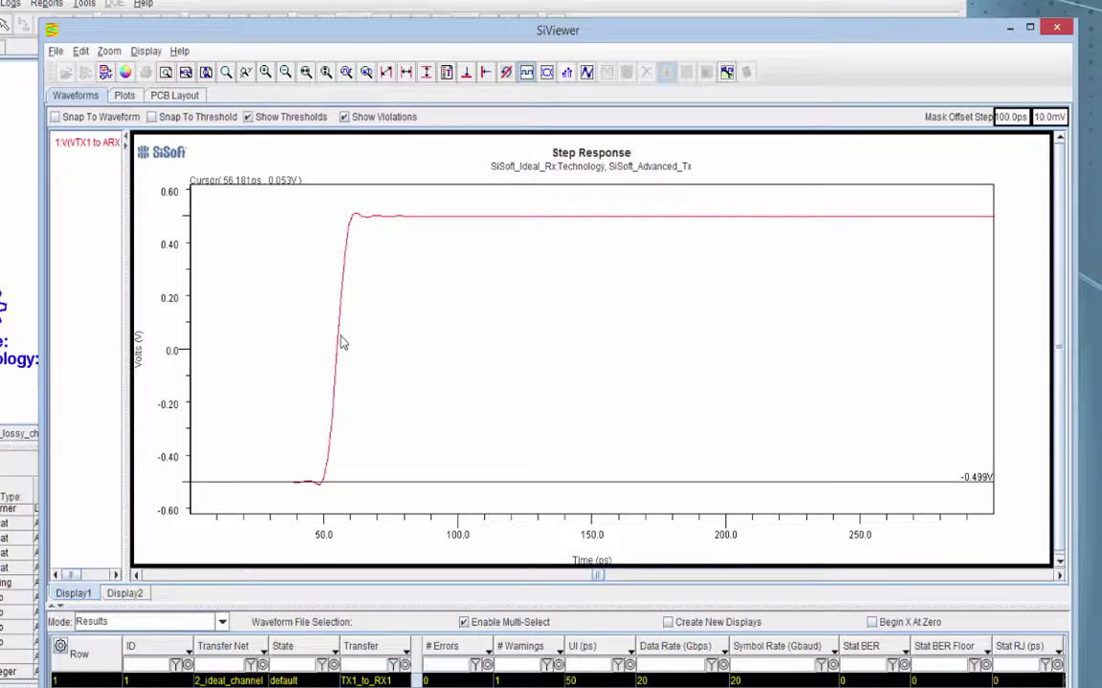
Switch SiViewer to Display2 to show the ideal channel's pulse response.
click(127, 594)
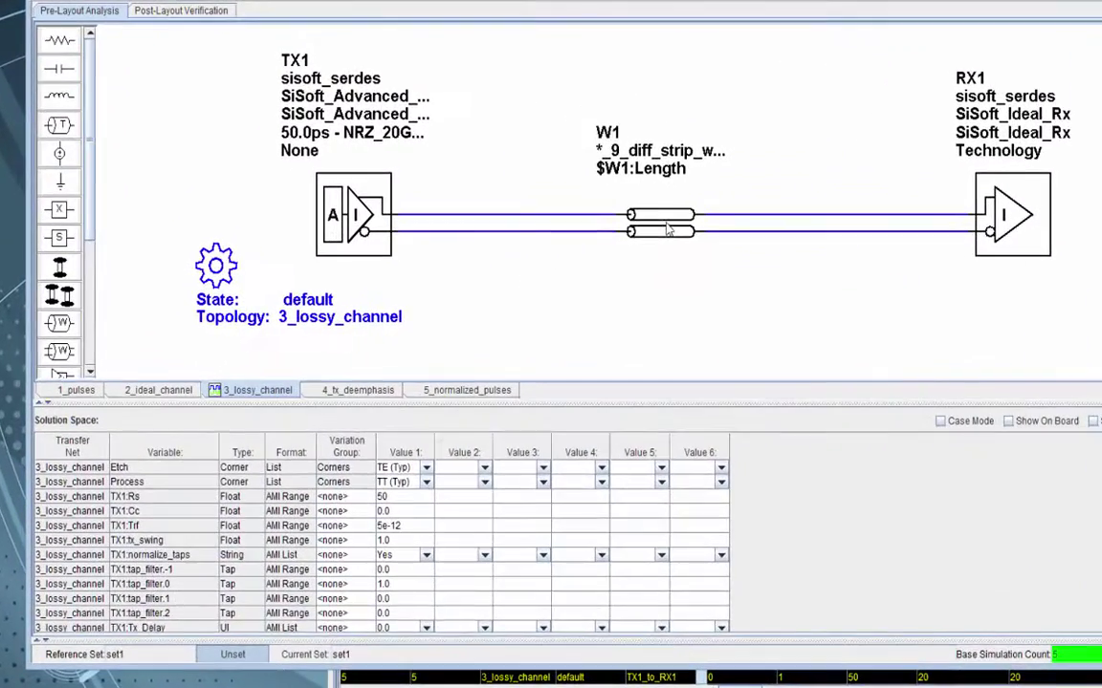
Check W1's 0.001in–20in length sweep and bring up the five lossy step responses.
click(668, 228)
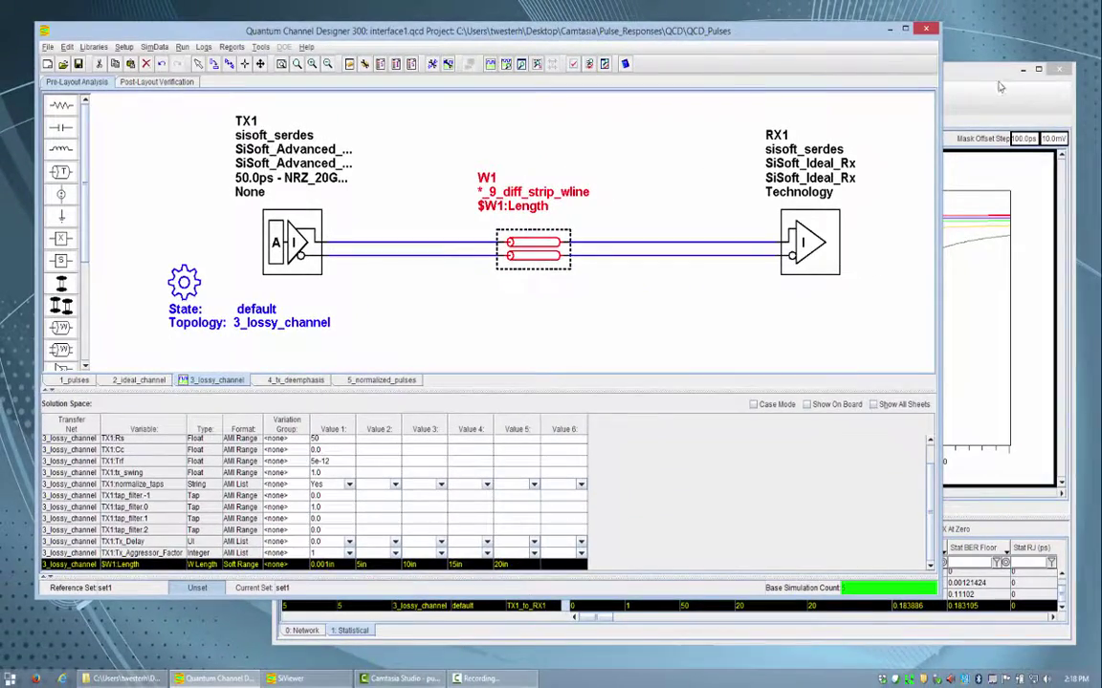
click(999, 87)
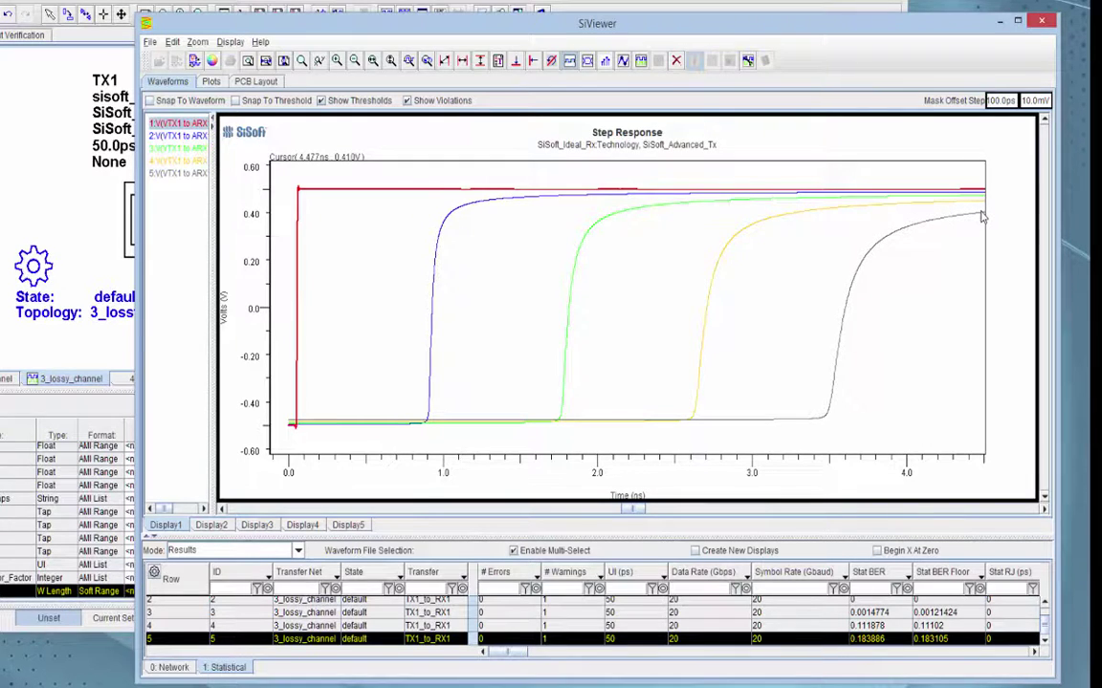
Show the lossy sweep's transfer function, then its pulse response for each W1 length.
click(216, 528)
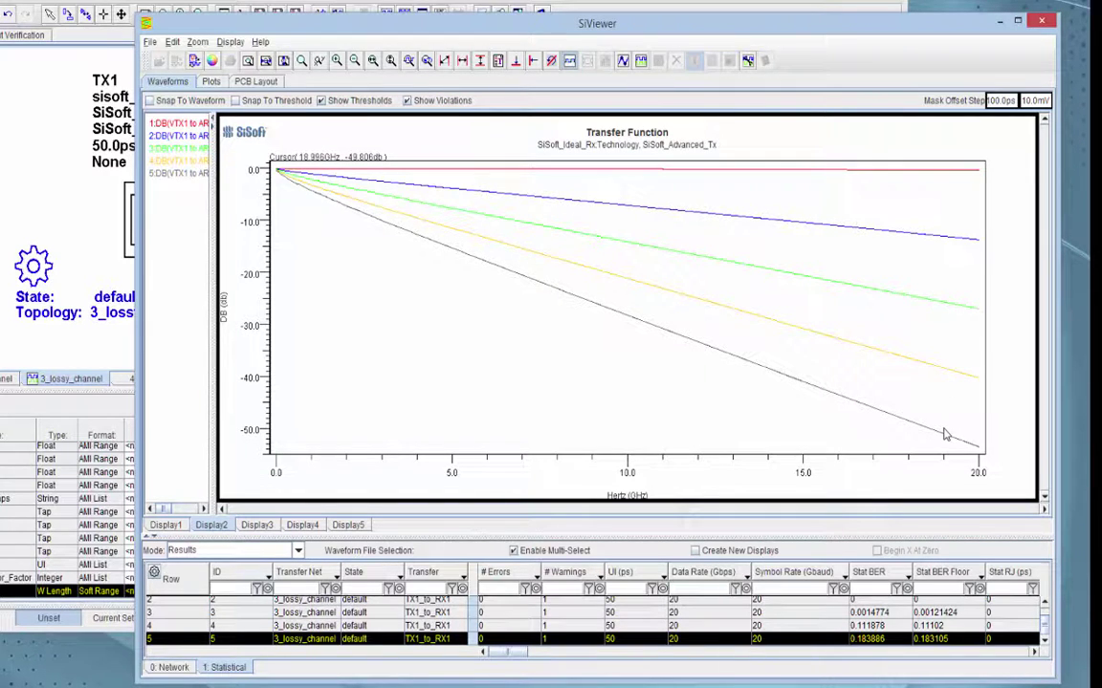
click(271, 527)
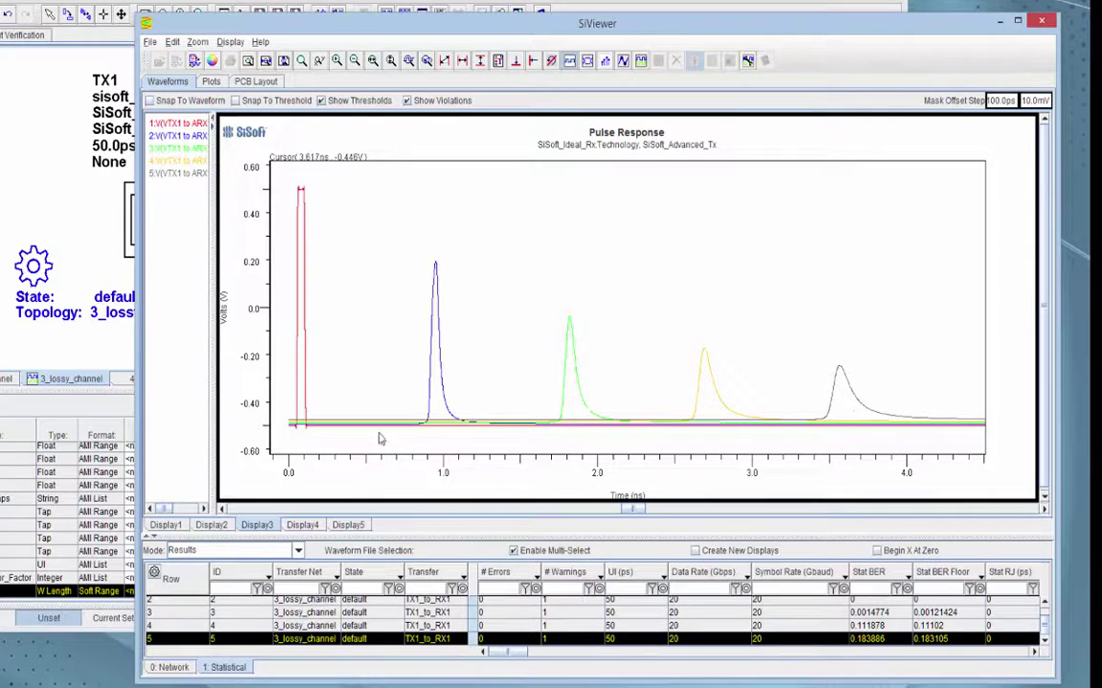
Show the overlaid step and pulse responses, then the combined 0–300 ps millivolt pulse plot.
click(300, 527)
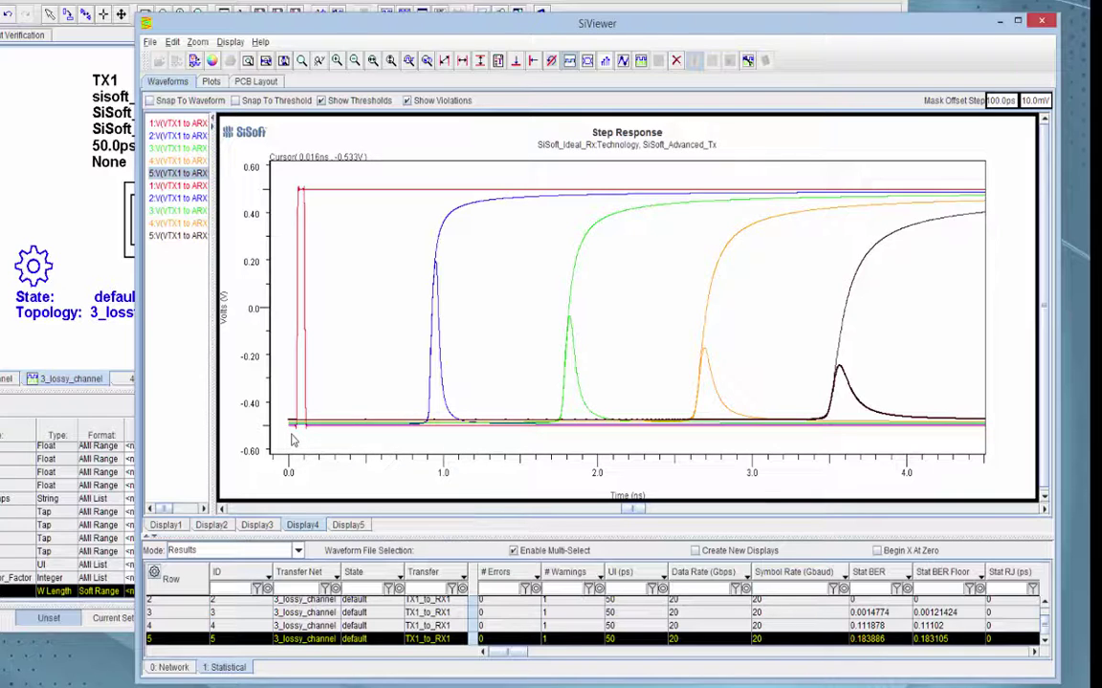
click(348, 525)
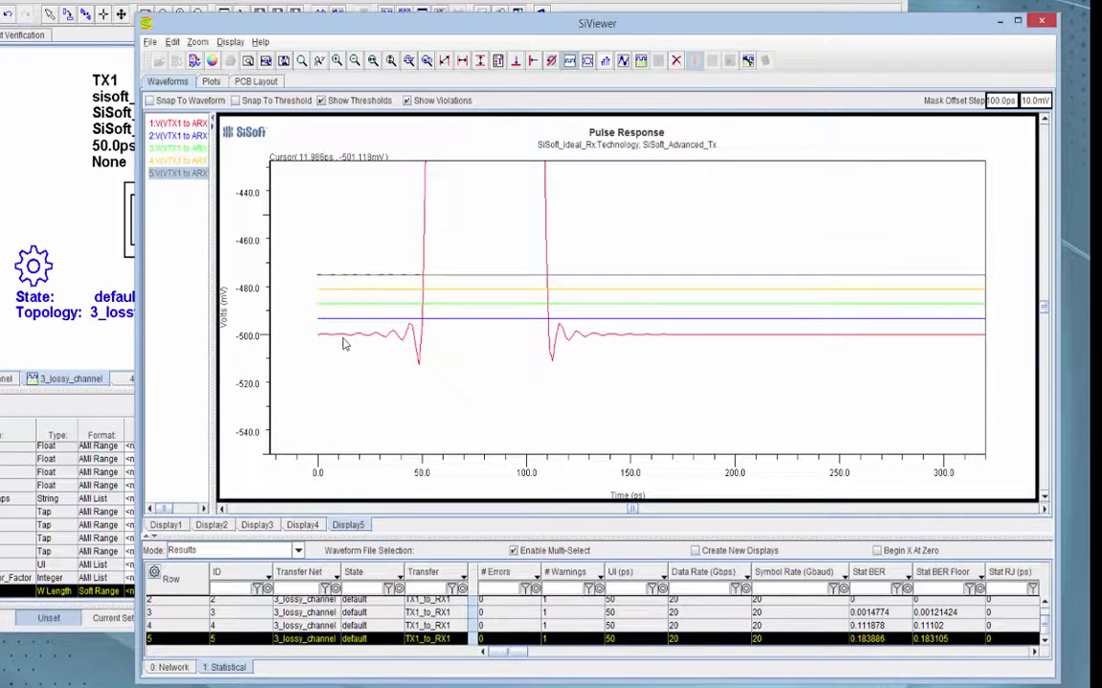
Add horizontal thresholds at -499.891 mV and -475.344 mV on the pulse response plot.
click(517, 61)
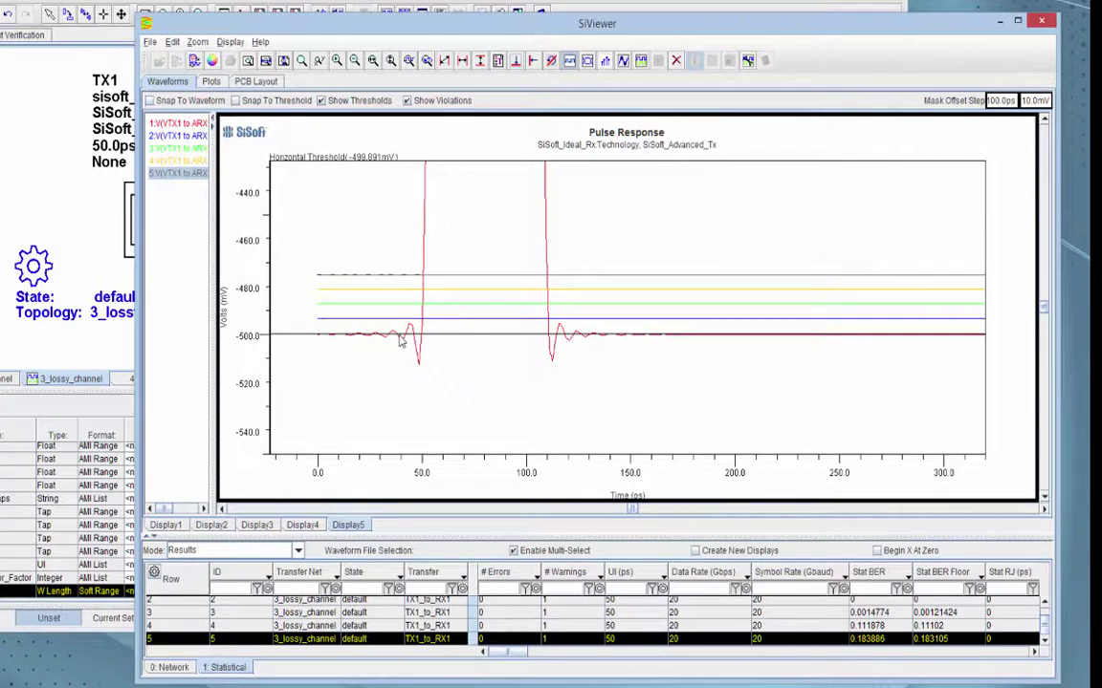
click(401, 341)
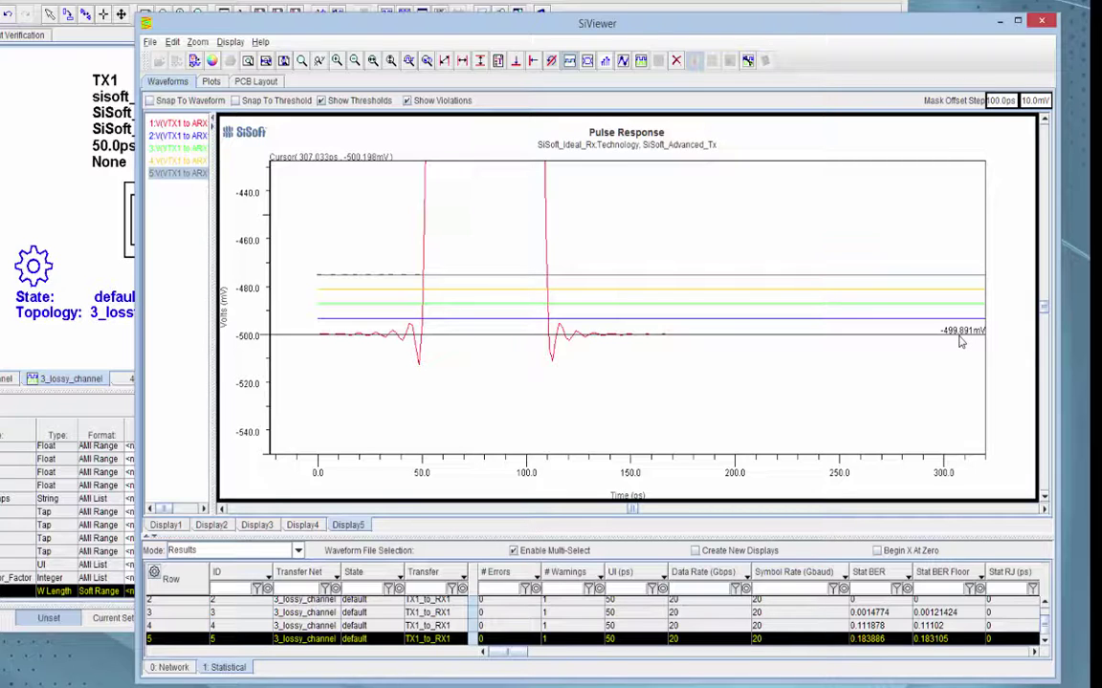
click(463, 61)
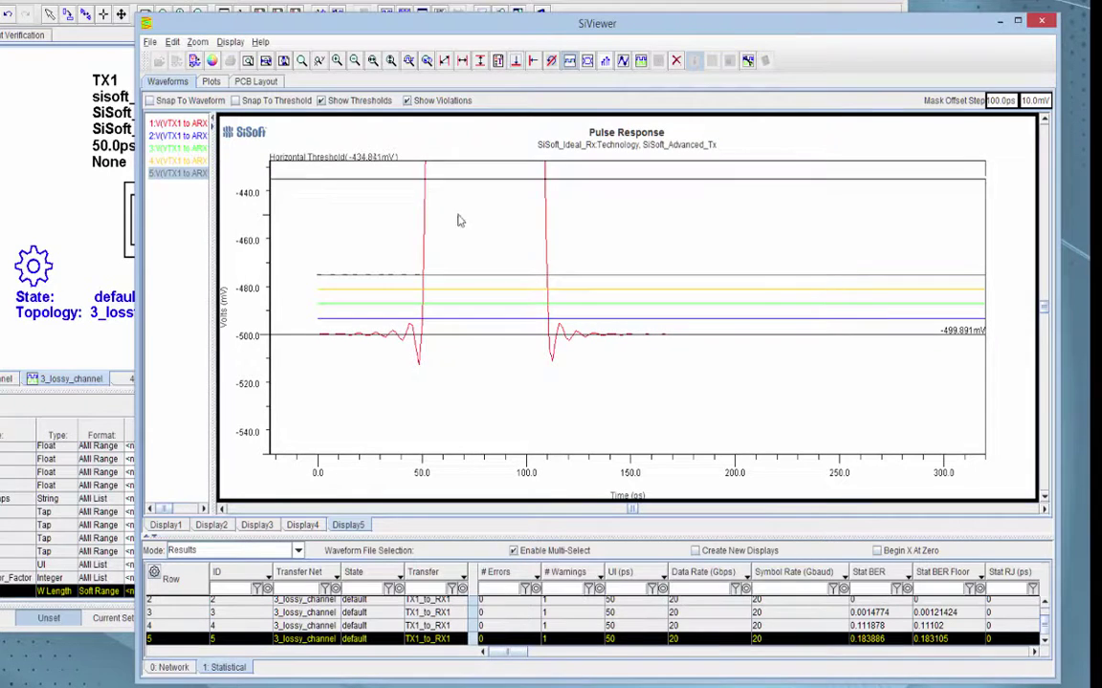
click(447, 283)
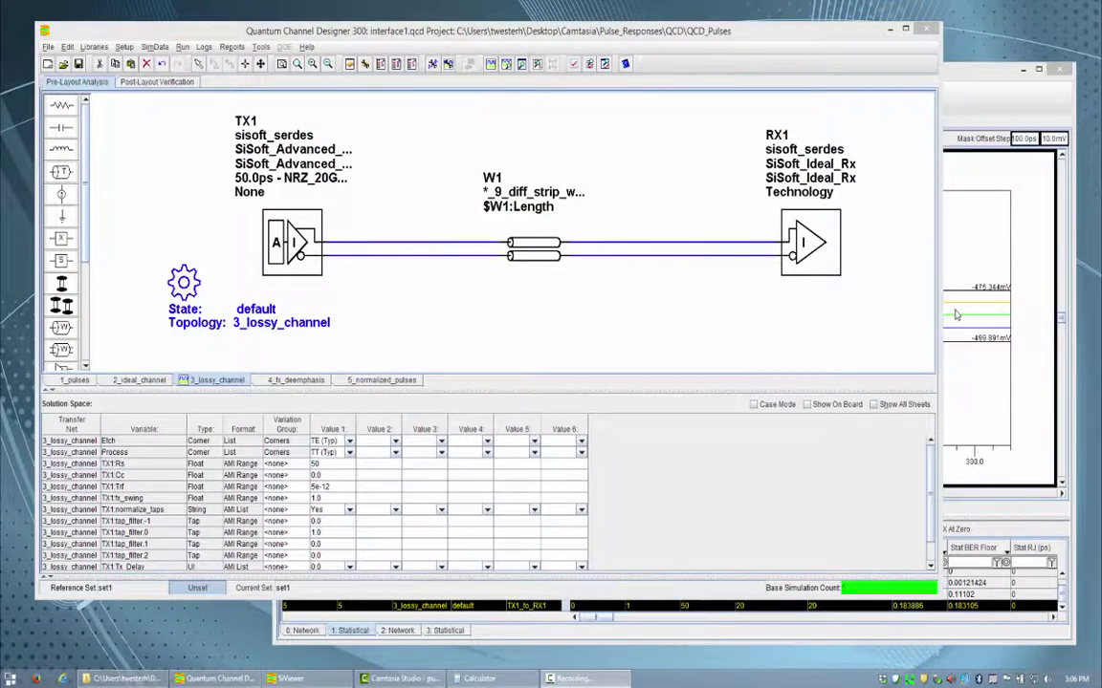
Bring the 3_lossy_channel schematic with TX1, W1 and RX1 to the front.
click(542, 264)
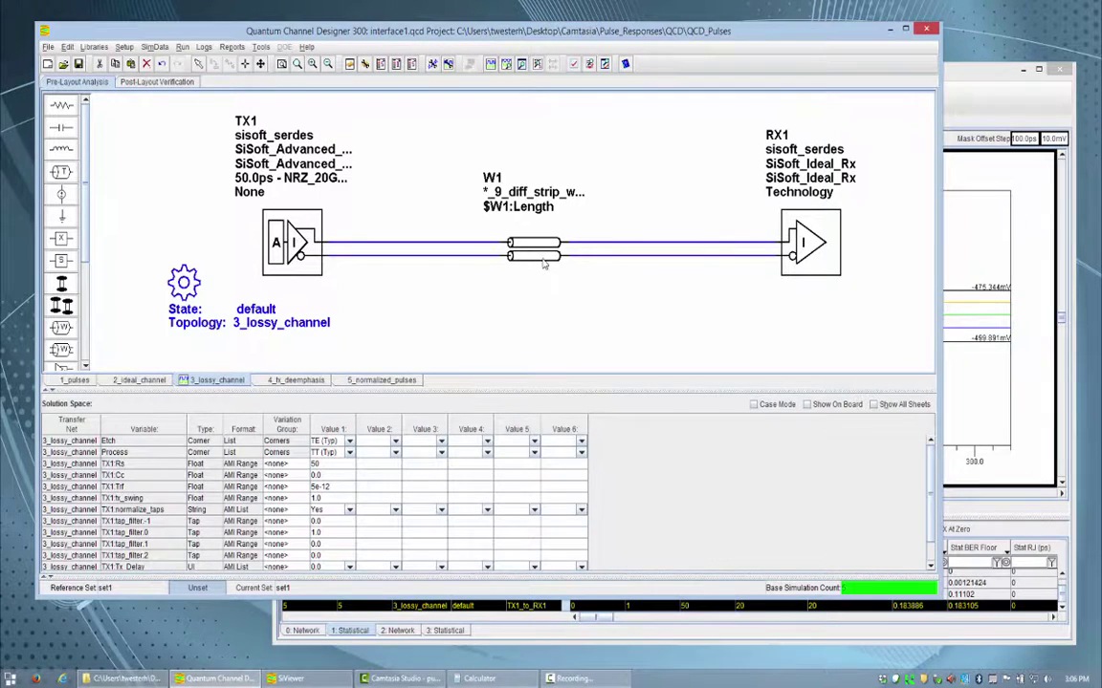
Open W1's properties and its Lossy Transmission Line Editor showing the 100.27 ohm differential stripline.
double_click(542, 264)
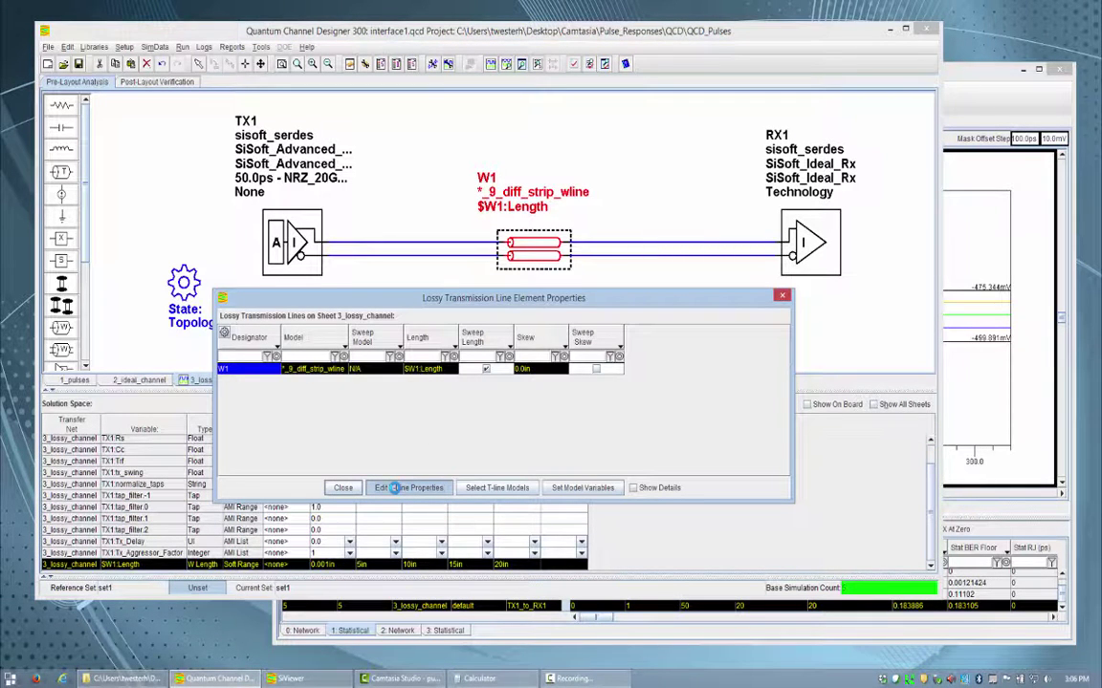
click(394, 488)
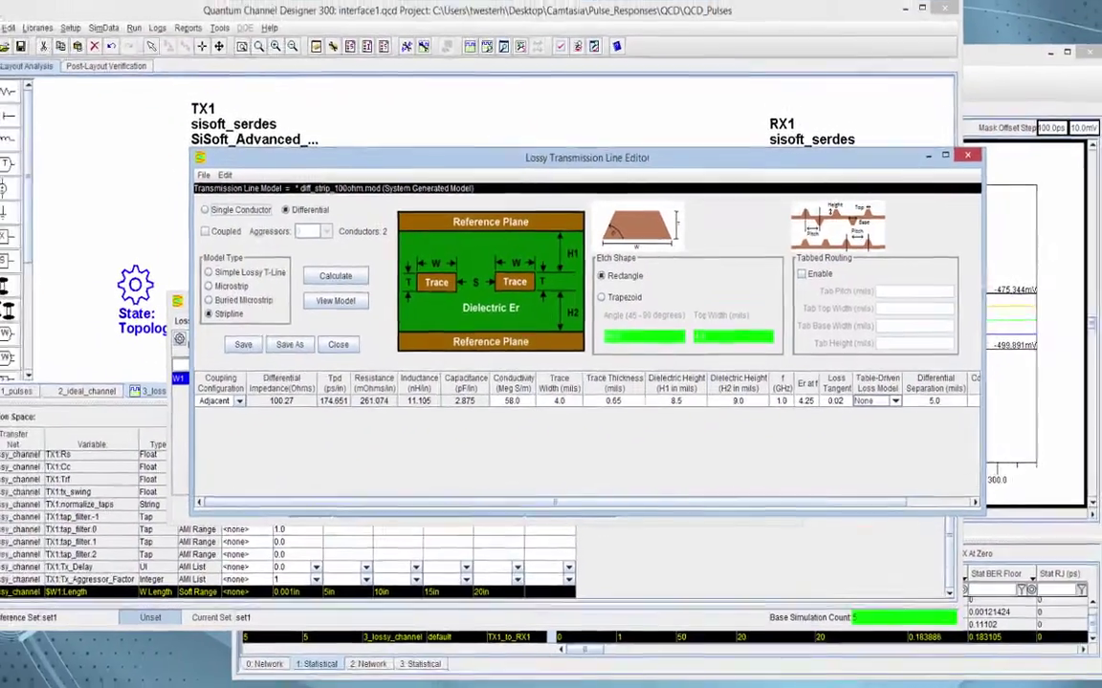
In Calculator, multiply W1's 0.261 ohm-per-inch resistance by 20 to get 5.22.
click(575, 681)
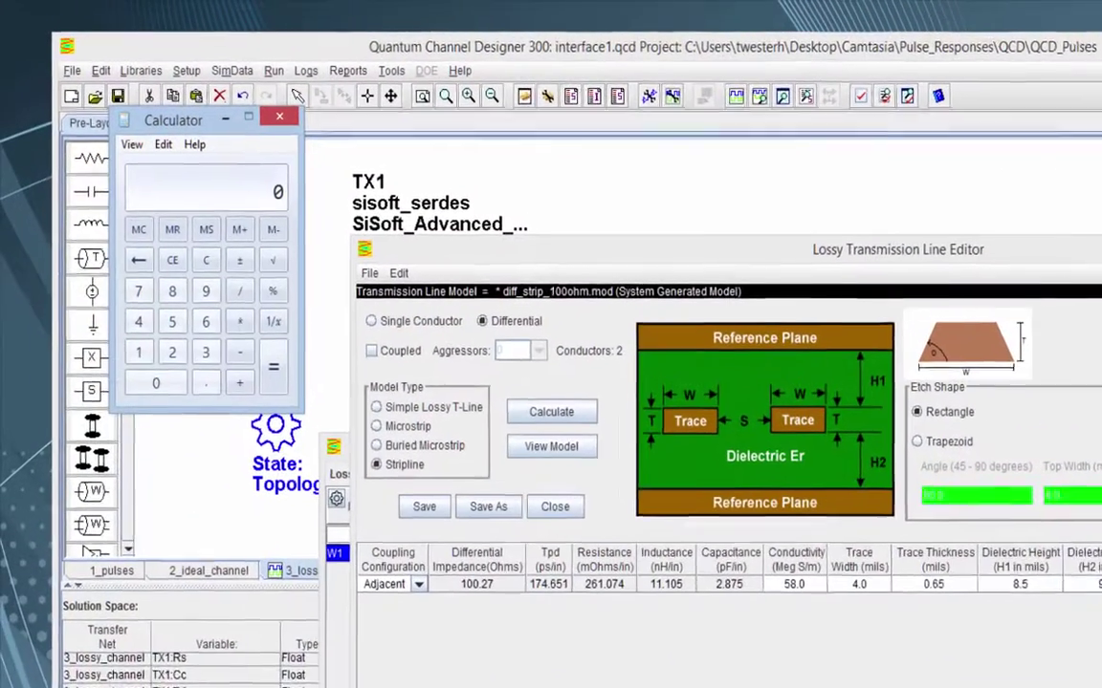
text(.261)
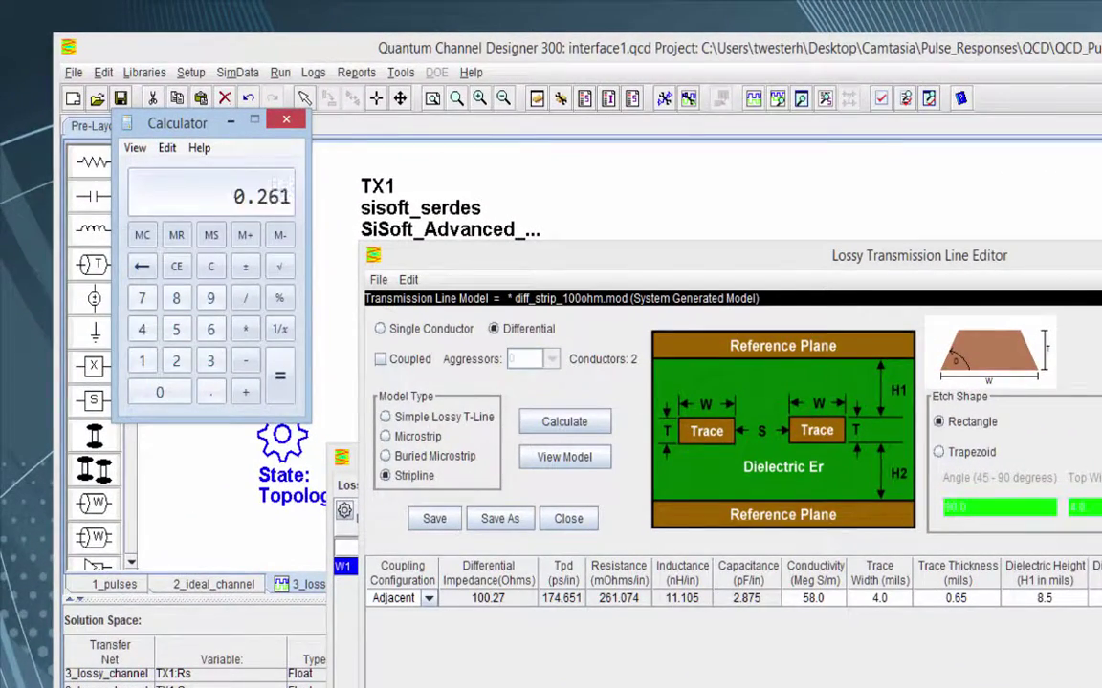
key(asterisk)
text(20)
key(Return)
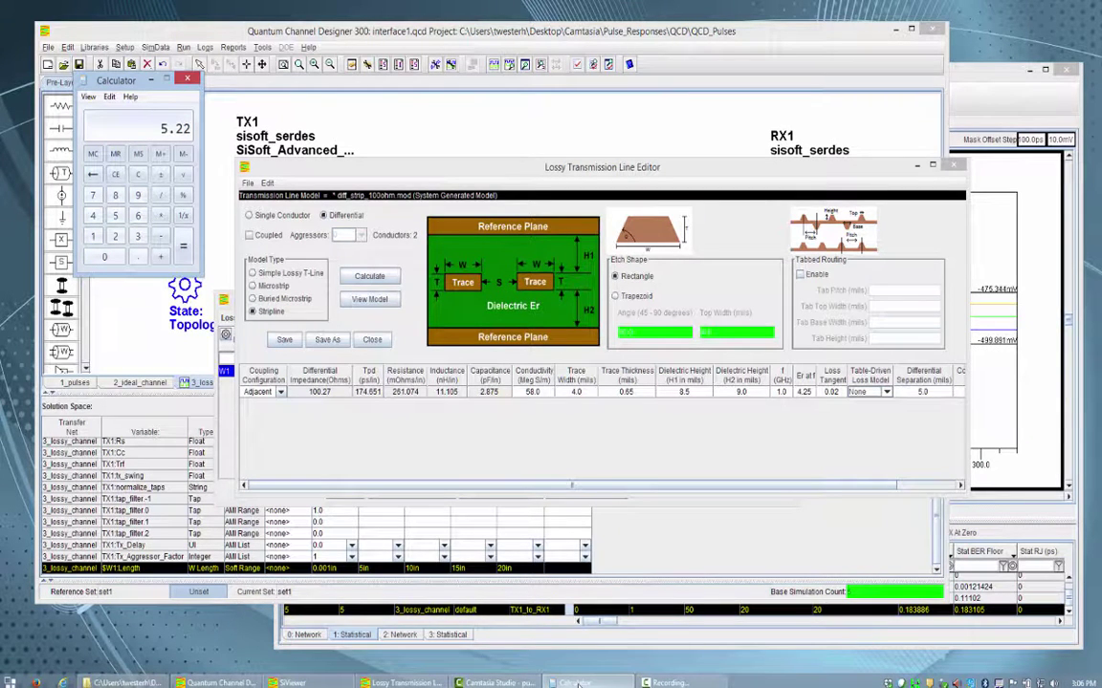
Close the line editor and element properties, then review the TX1, W1 and RX1 settings.
click(372, 340)
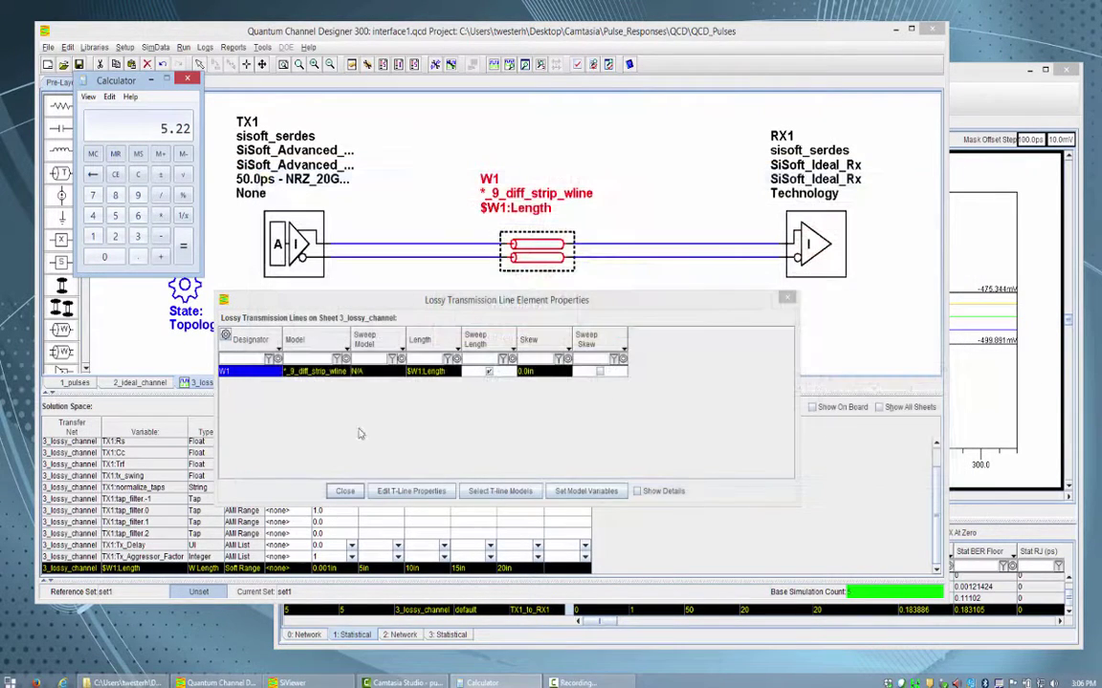
key(Escape)
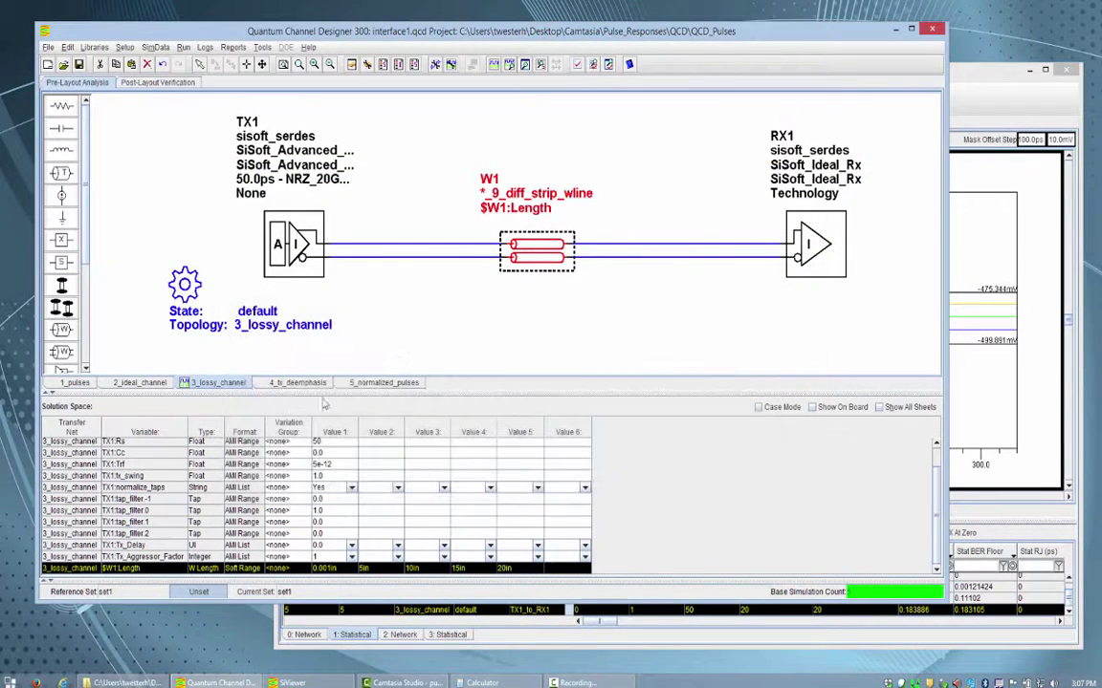
click(296, 239)
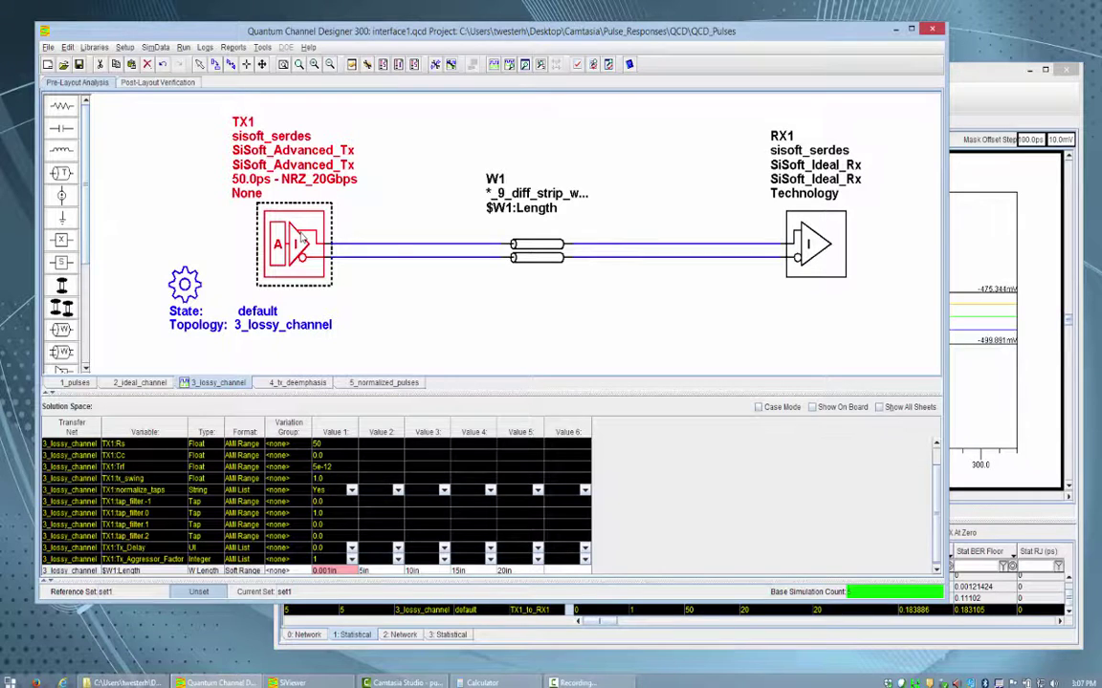
click(480, 227)
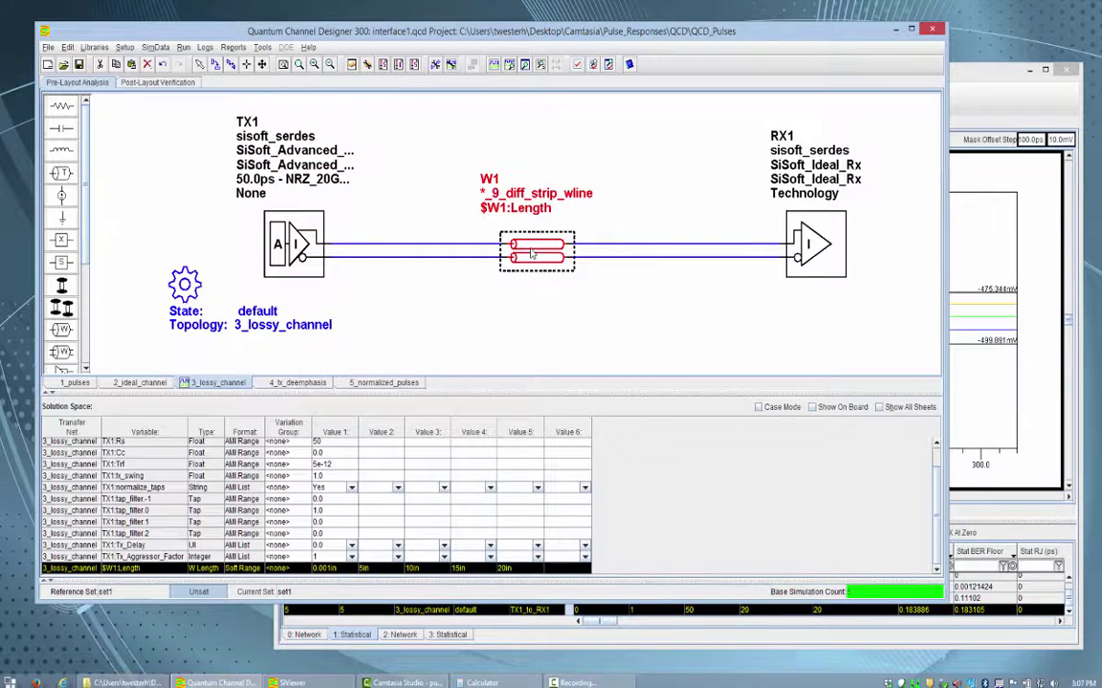
click(824, 240)
mouse_move(824, 240)
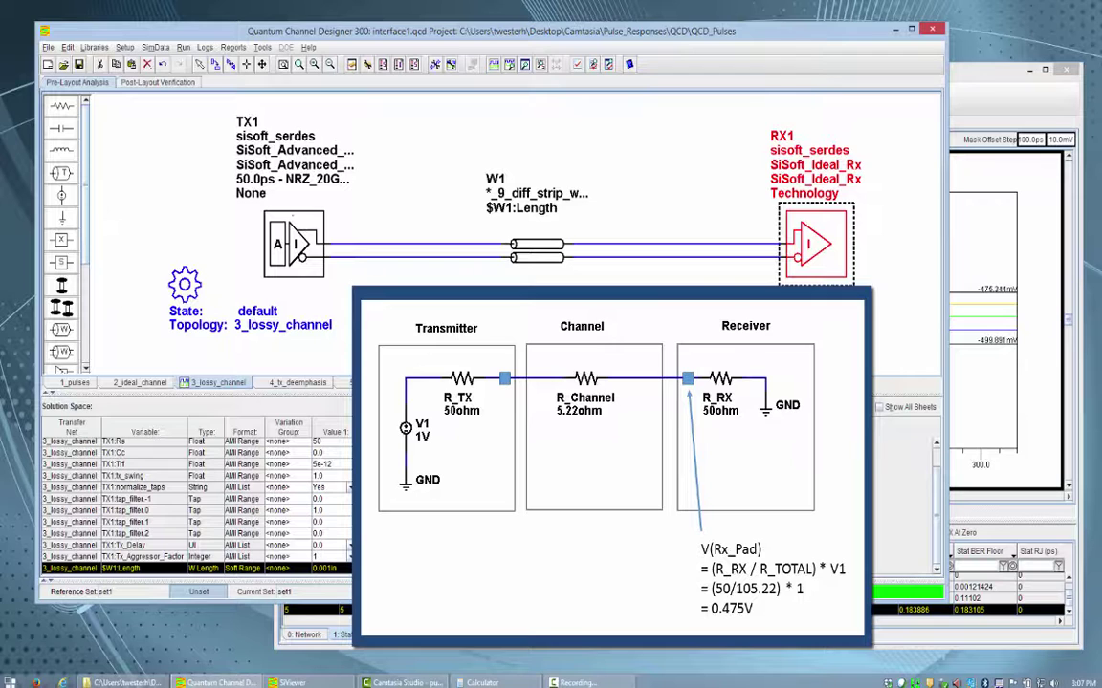
Compute 50 / 105.22 in Calculator to confirm the 0.475 receiver voltage ratio.
click(519, 683)
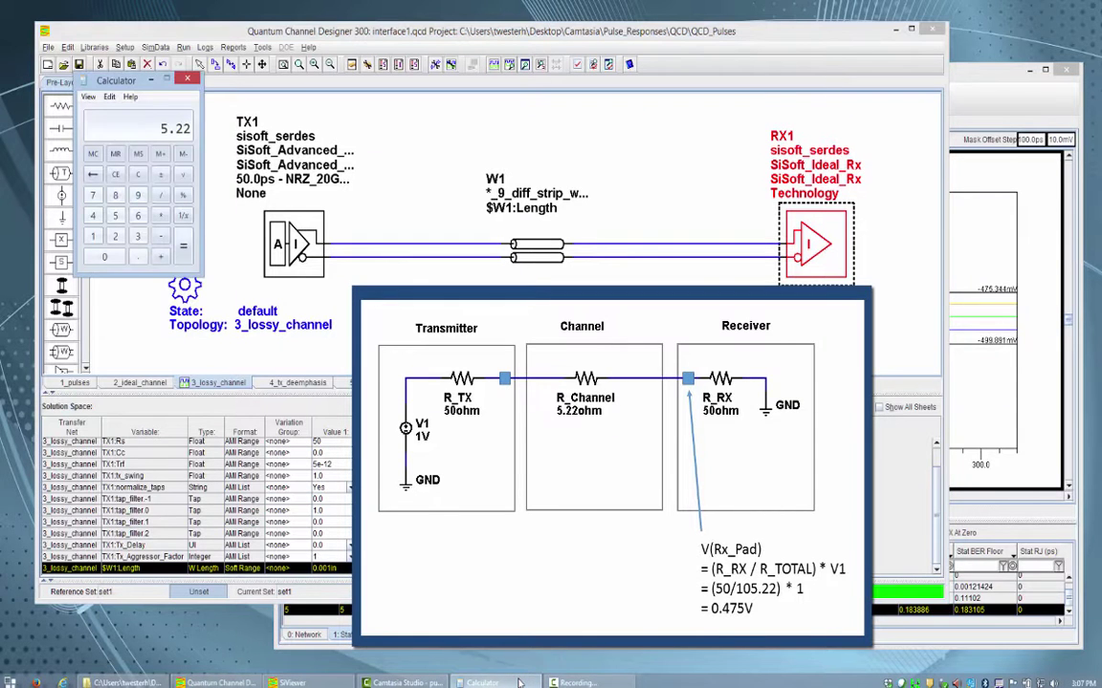
text(50)
key(slash)
text(105.22)
key(Return)
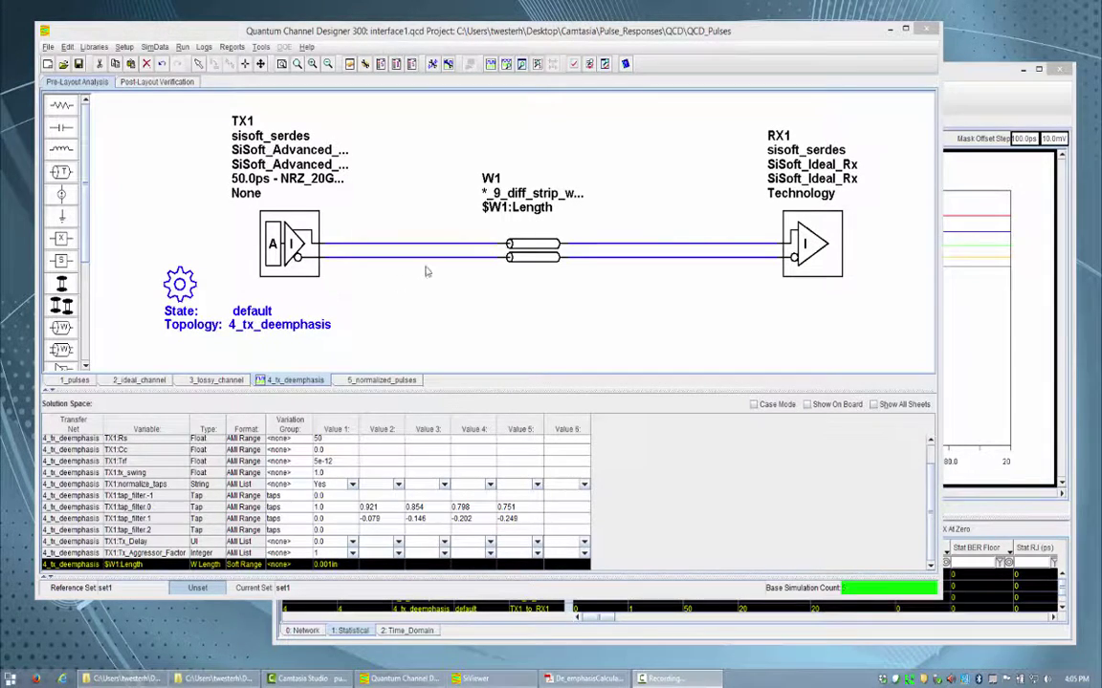
click(531, 259)
click(530, 258)
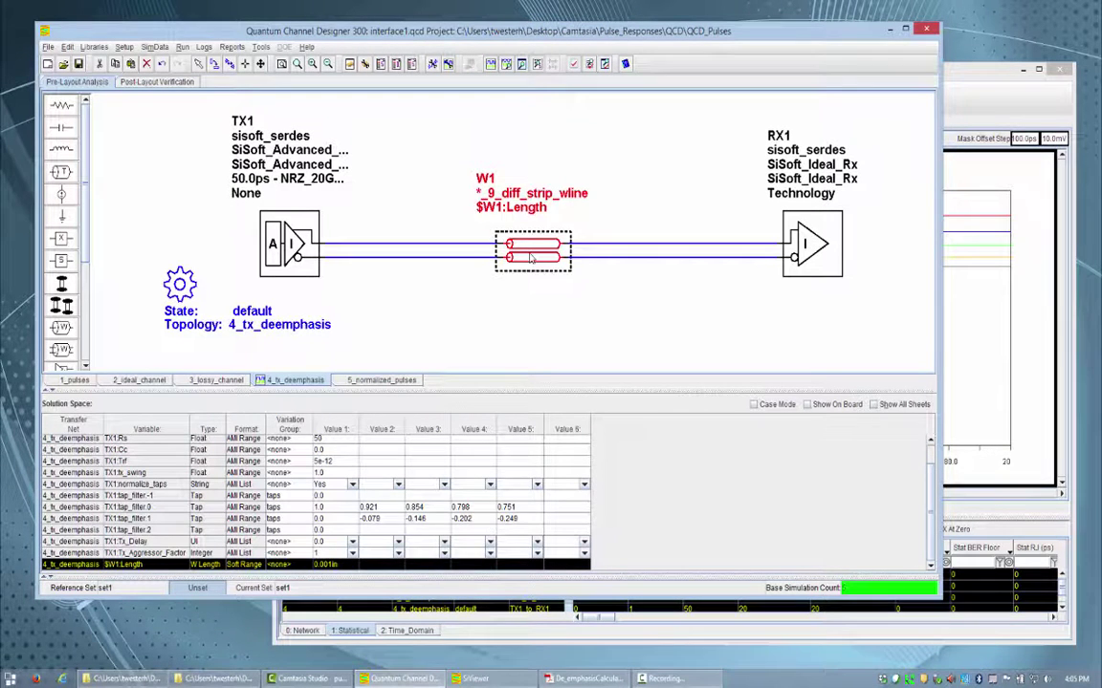
click(288, 246)
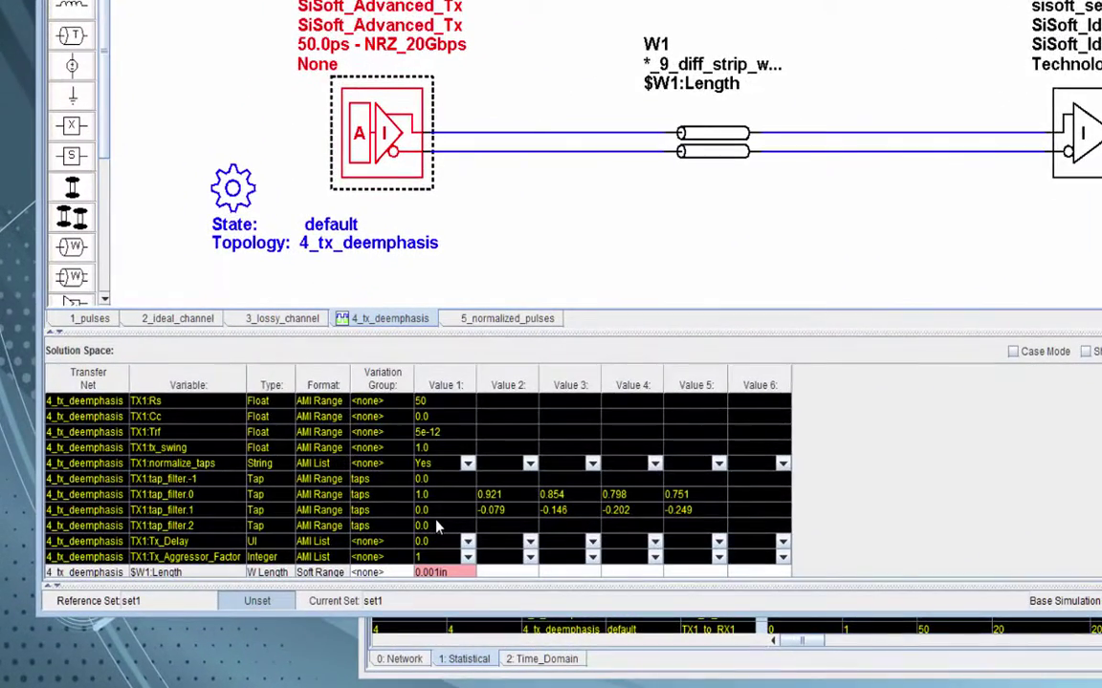
click(331, 533)
click(446, 498)
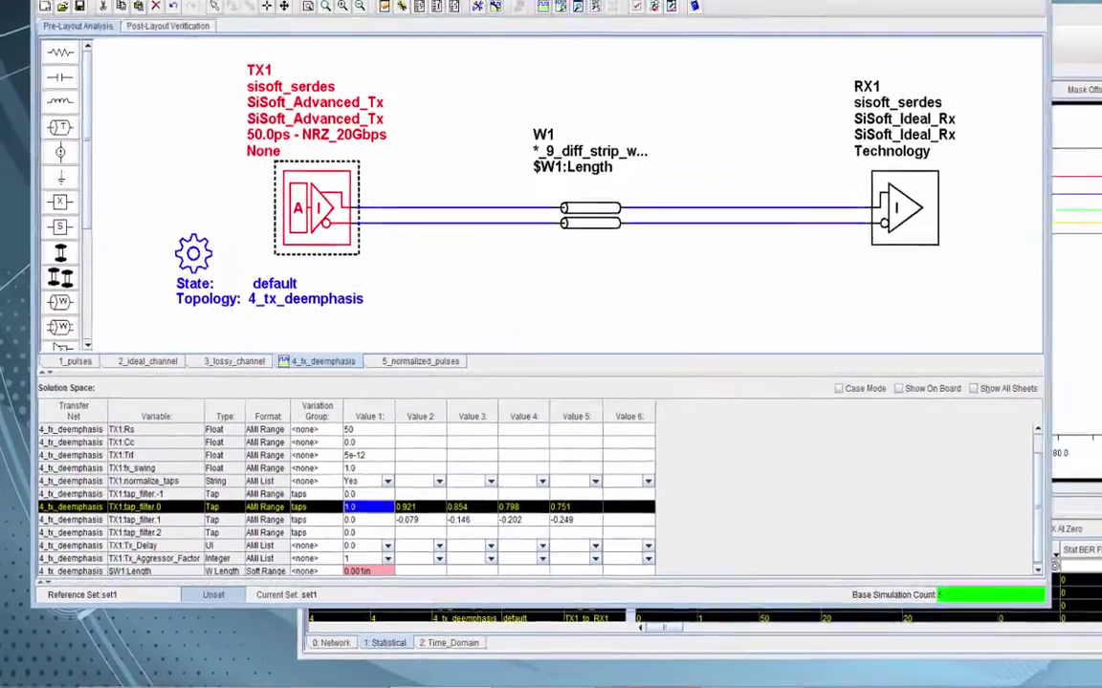
click(612, 684)
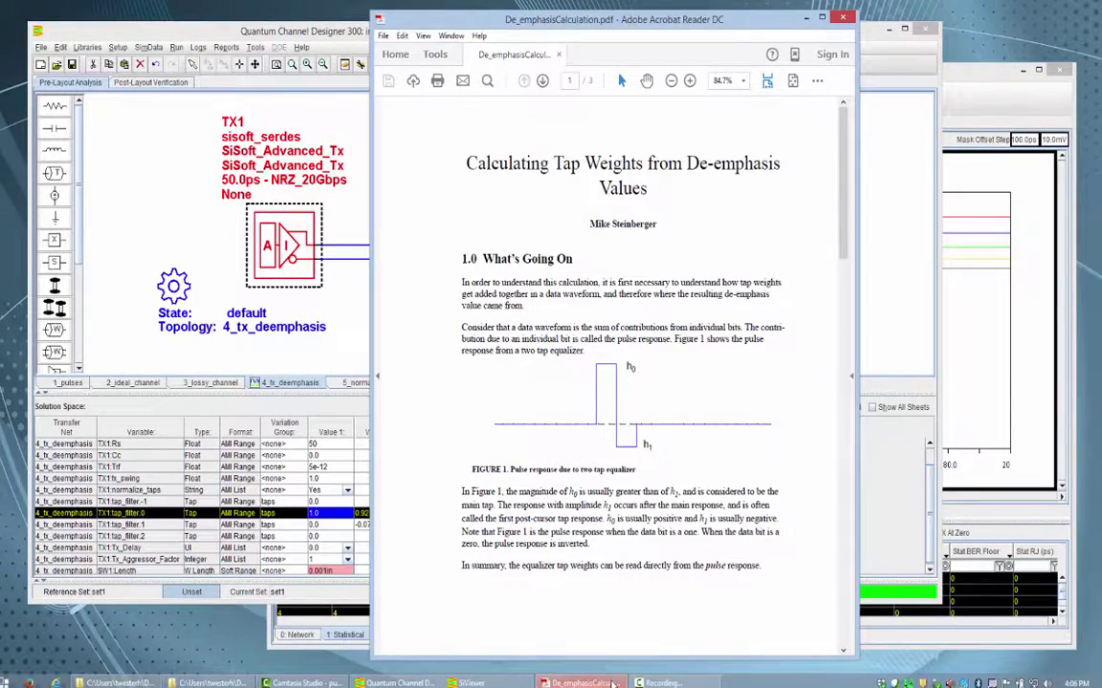
Scroll the De_emphasisCalculation PDF to the page 3 equations, then return to the channel design.
scroll(552, 516, down, 15)
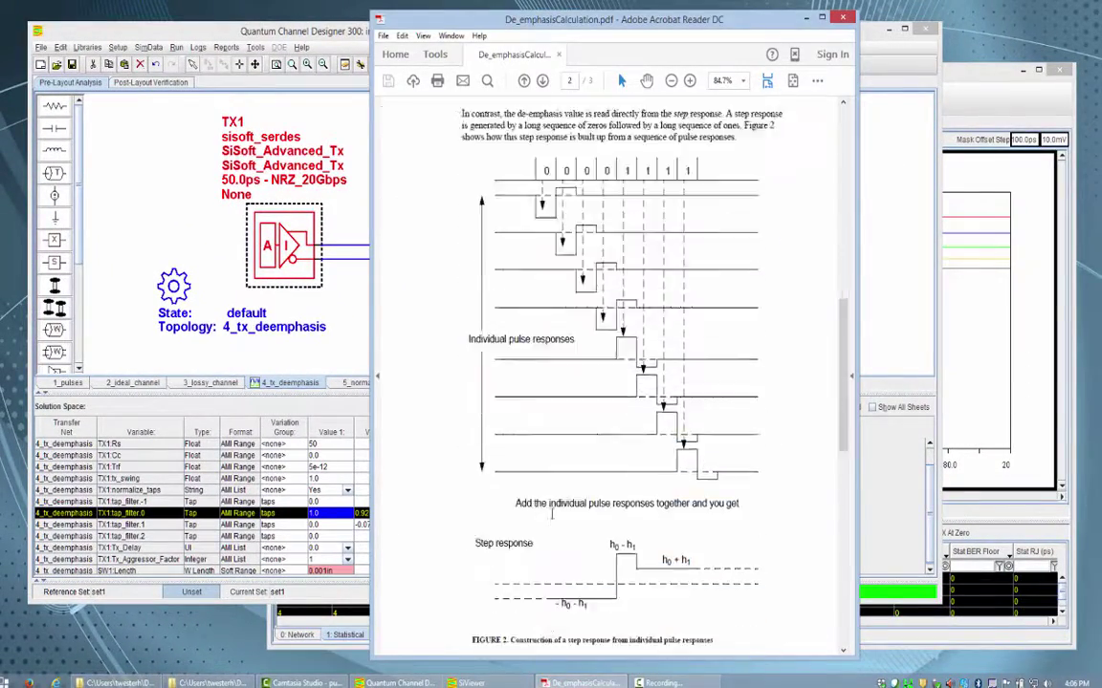
scroll(551, 516, down, 5)
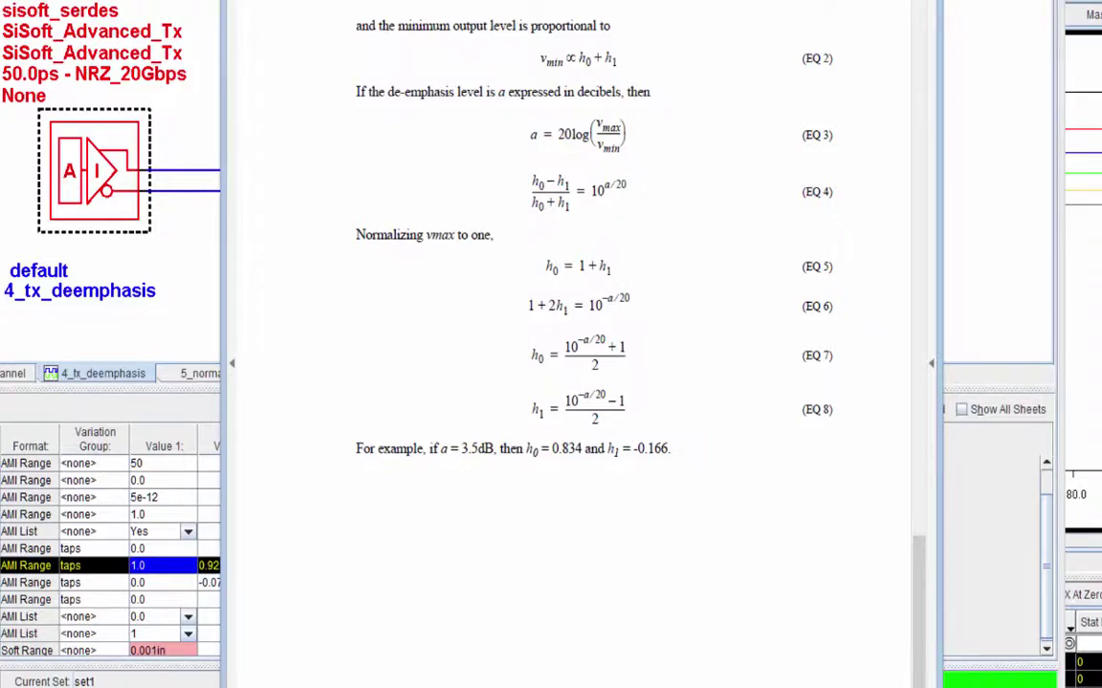
click(808, 27)
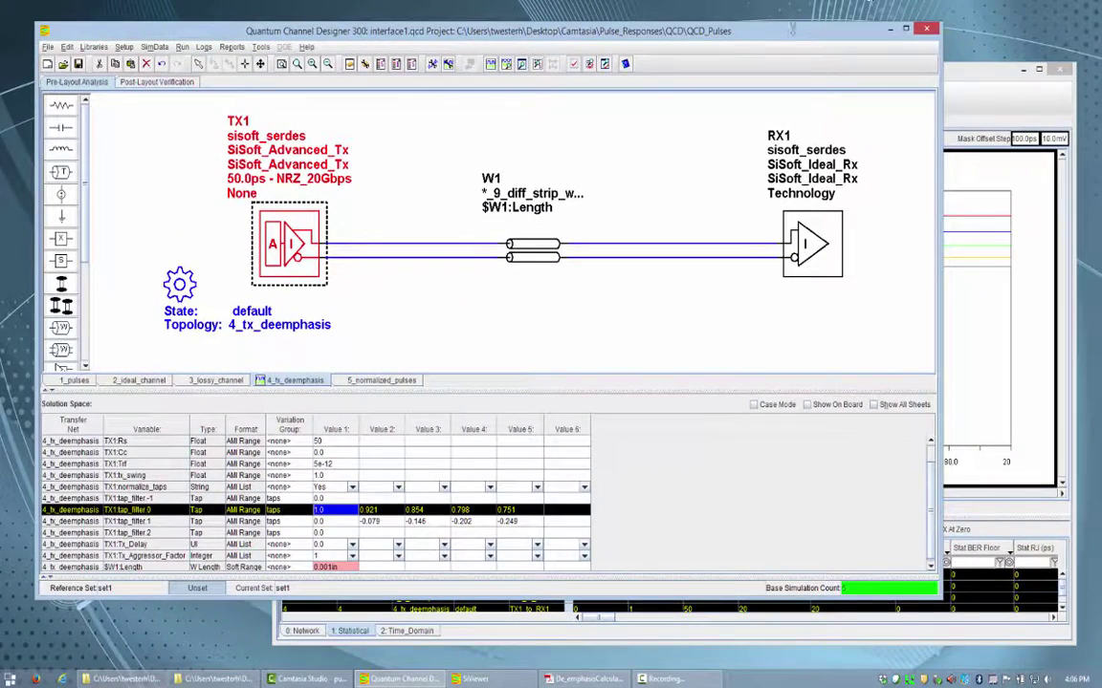
Review main tap values 0.921 and 1.0 and post-cursor -0.146, then bring up SiViewer's step responses.
click(392, 513)
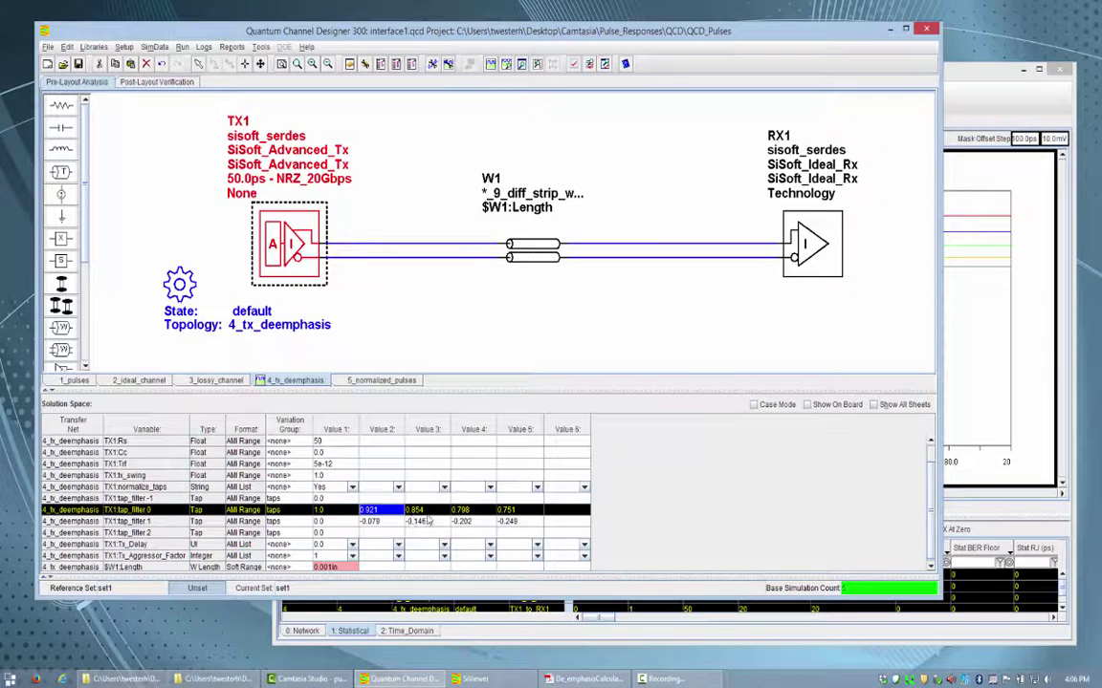
click(333, 513)
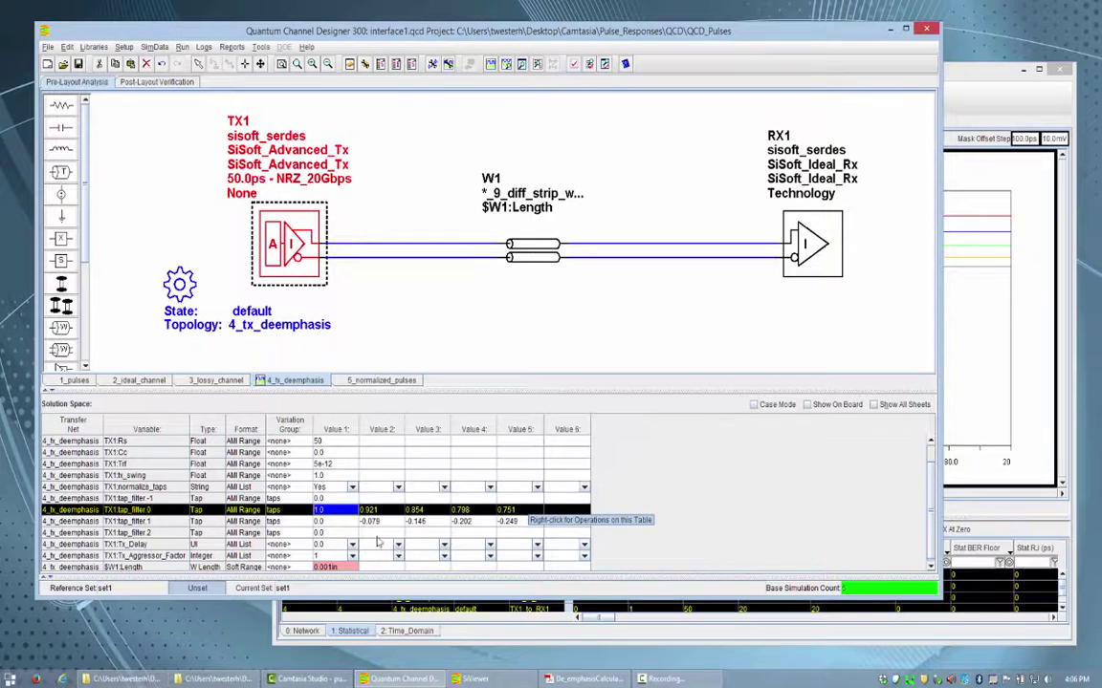
click(416, 523)
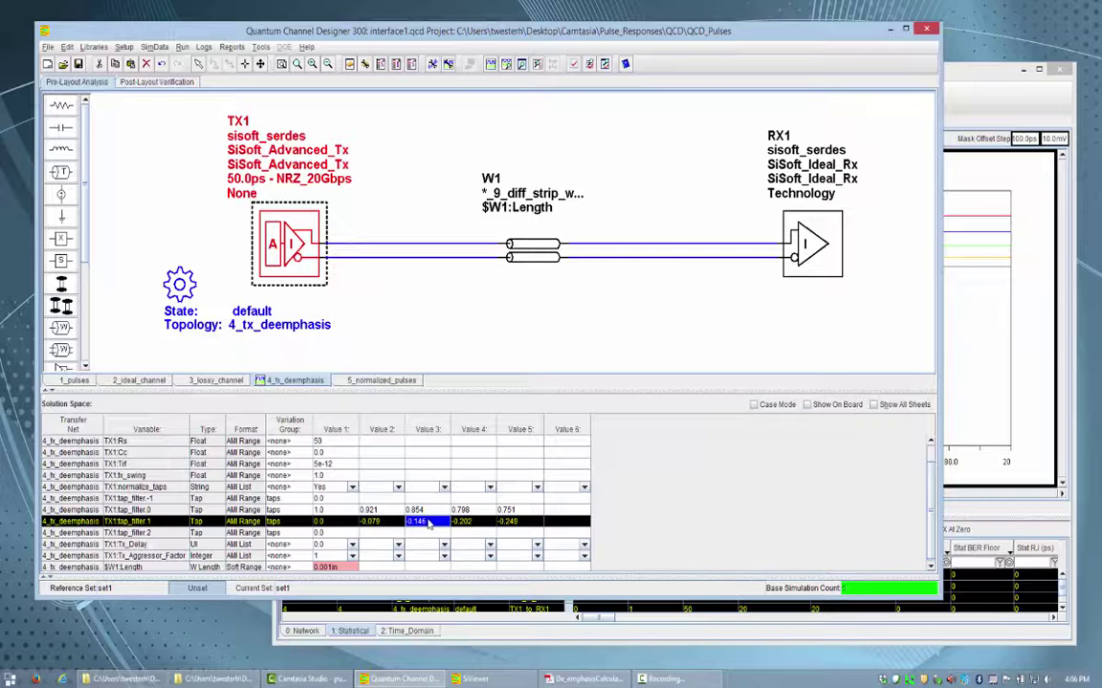
click(970, 73)
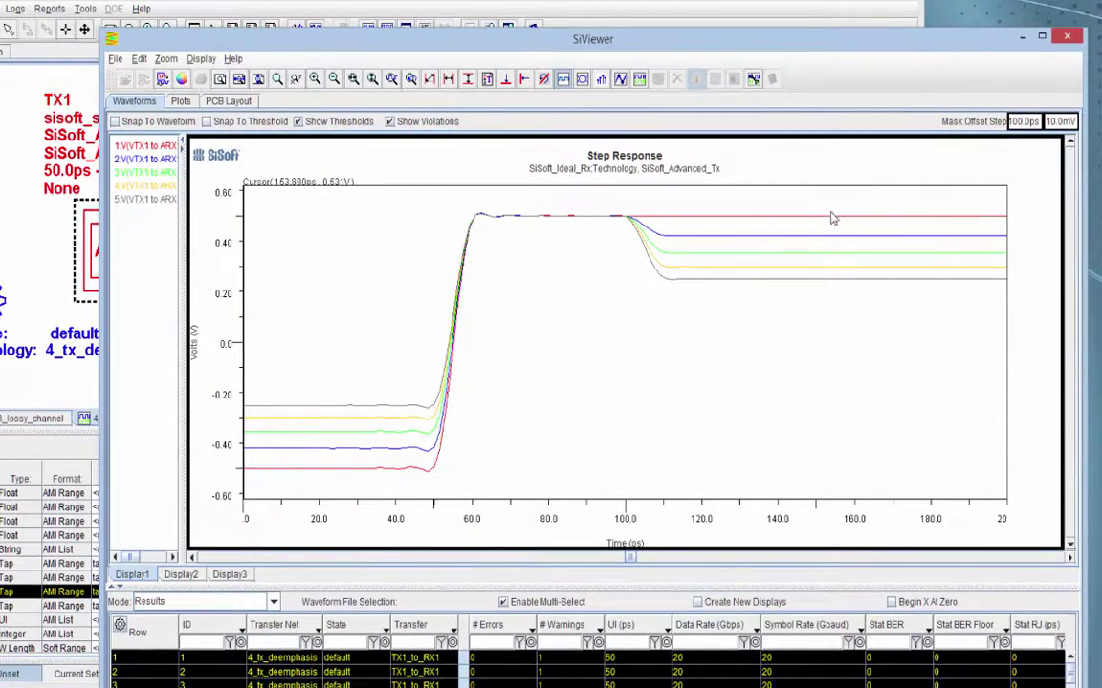
Highlight each de-emphasis step response in turn: red, blue, green, yellow and grey.
click(831, 220)
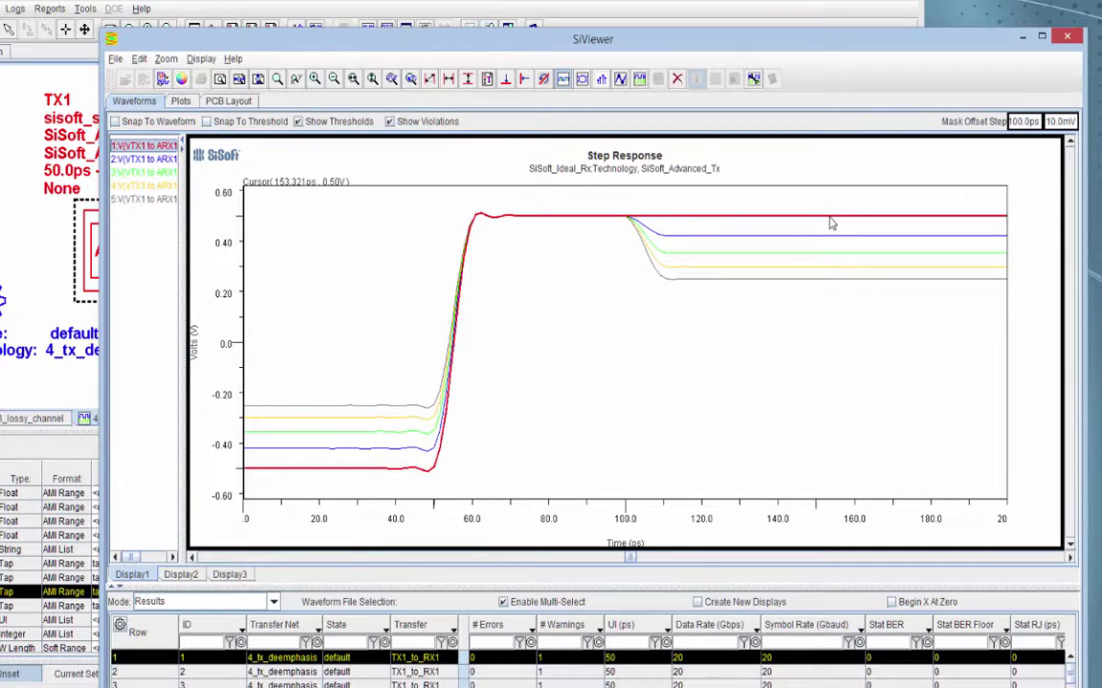
click(770, 236)
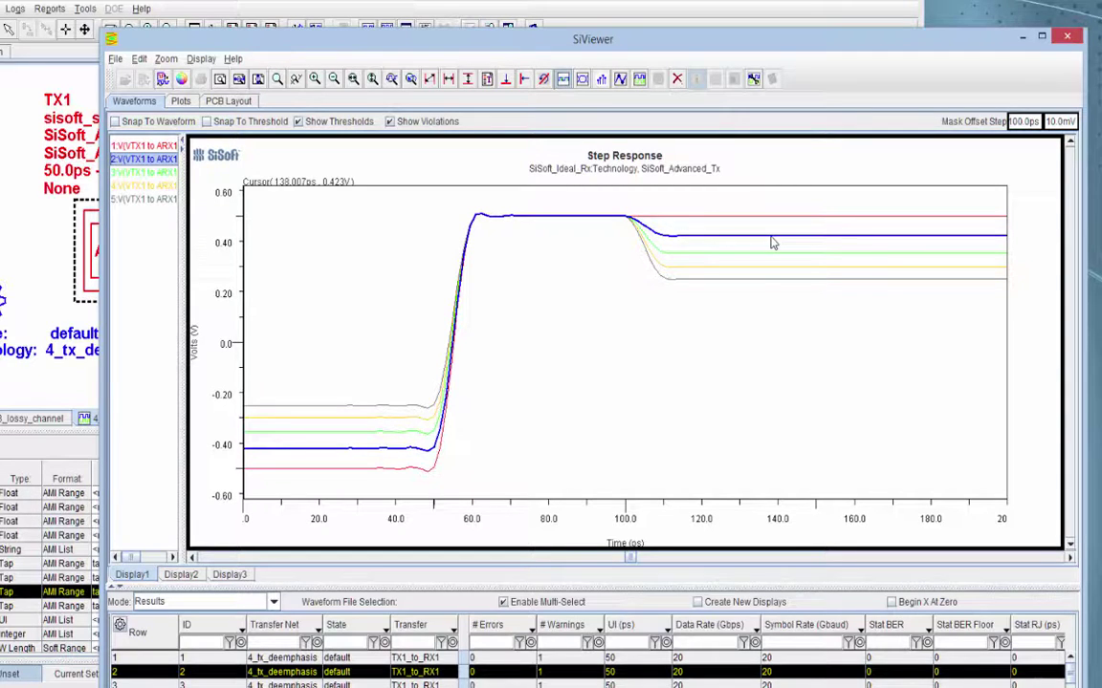
click(767, 254)
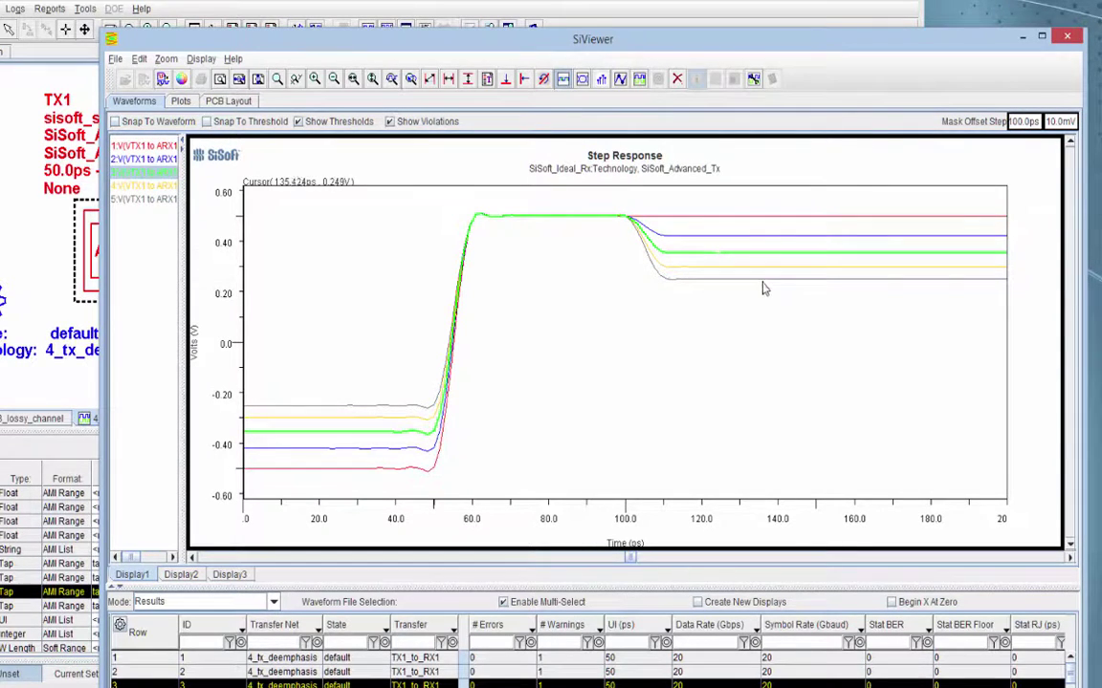
click(767, 277)
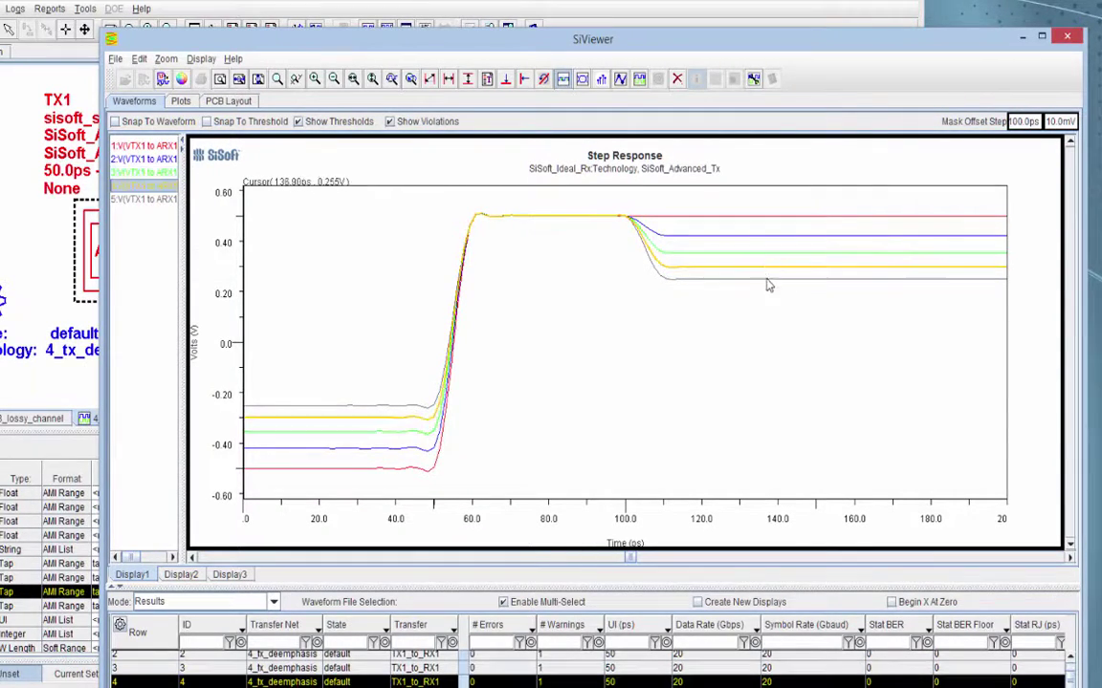
click(767, 284)
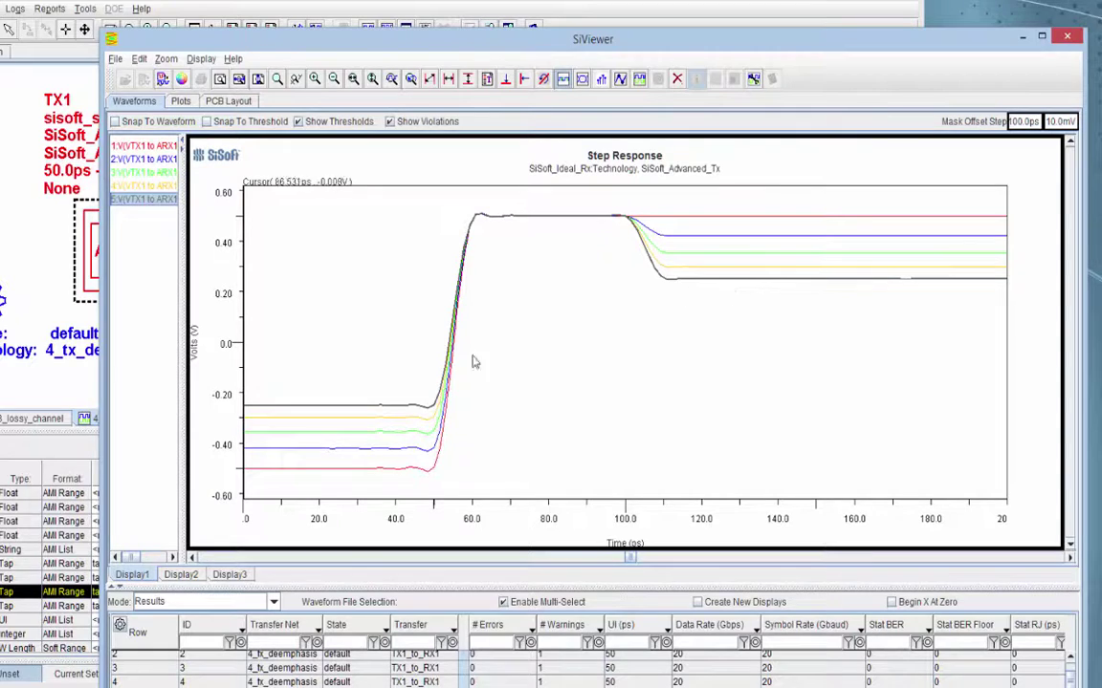
Switch to the received waveform plot and highlight the red, blue and green probe waveforms.
click(181, 575)
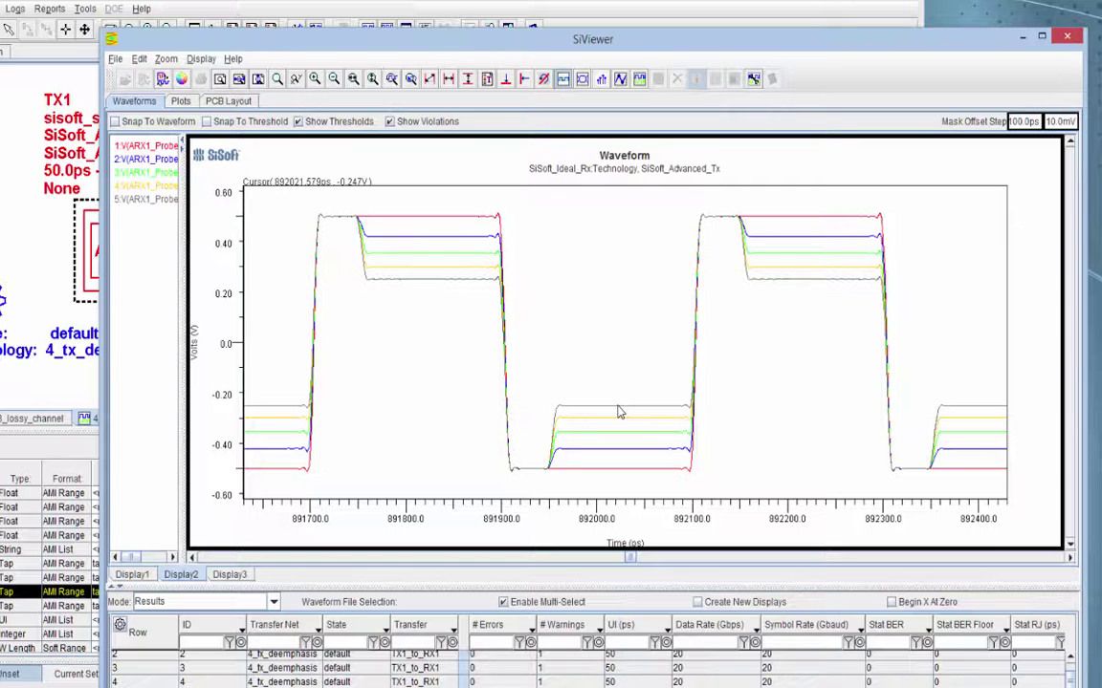
click(393, 219)
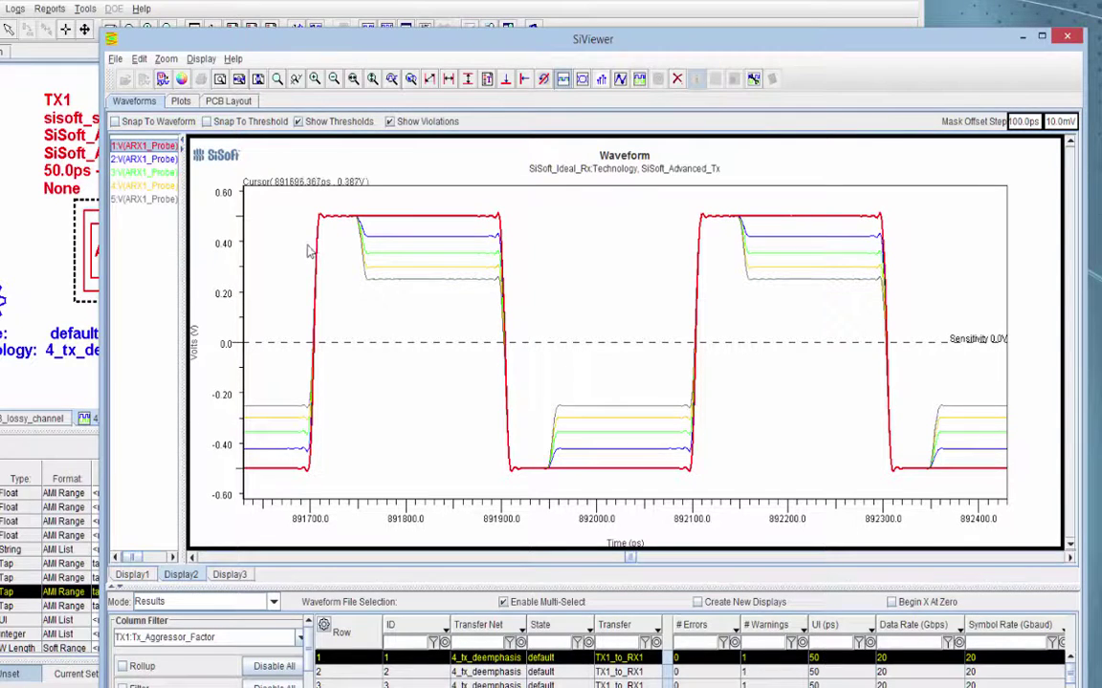
click(382, 237)
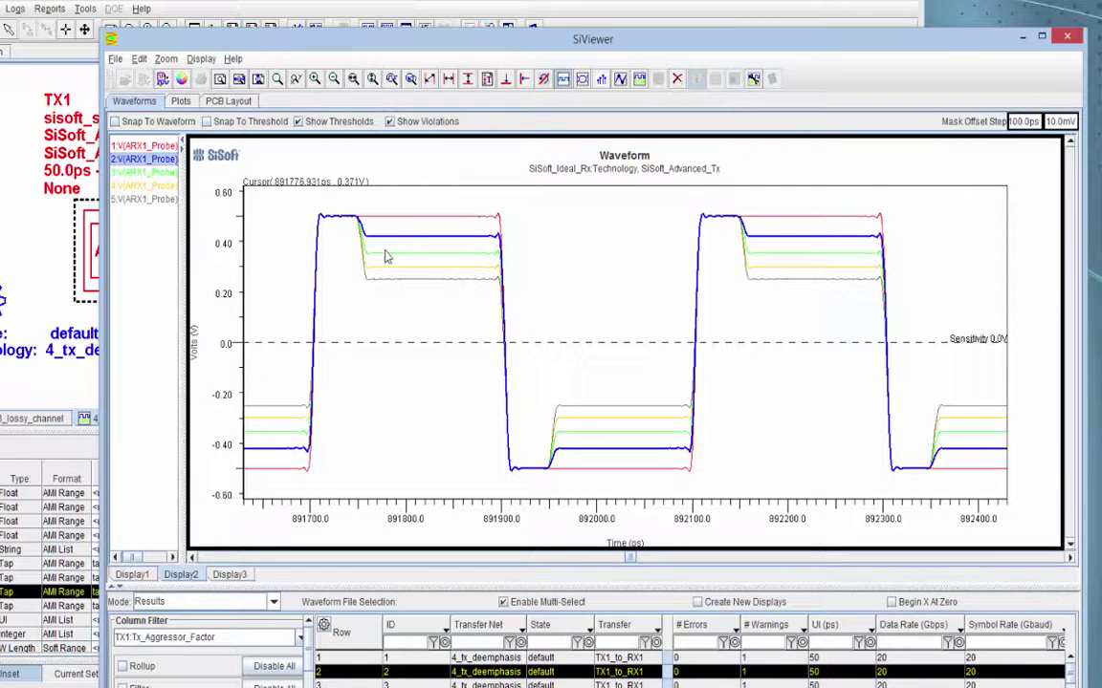
click(360, 237)
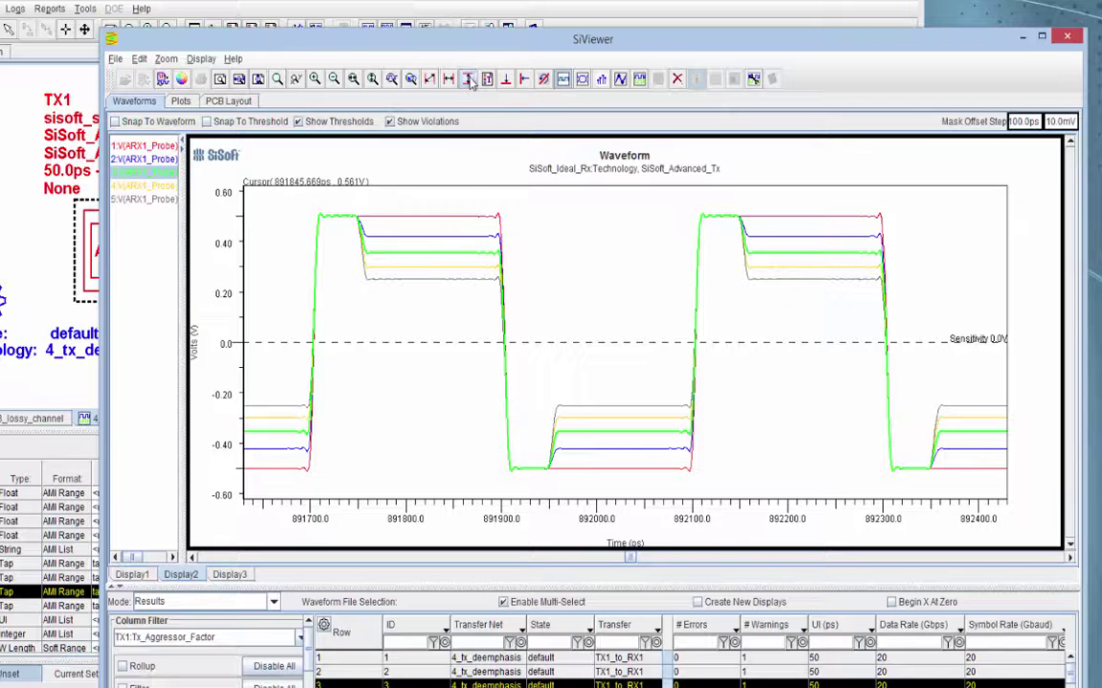
Measure the green waveform from 0.359 V to -0.346 V (-0.705 V delta) and move the readout aside.
click(477, 232)
click(489, 256)
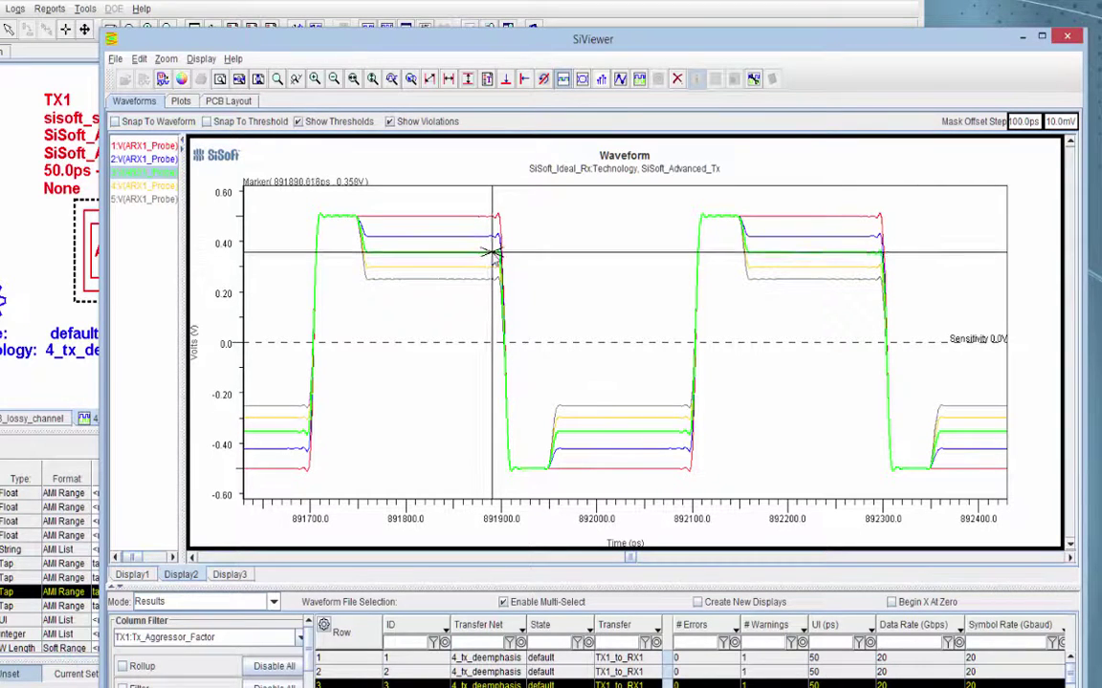
click(493, 318)
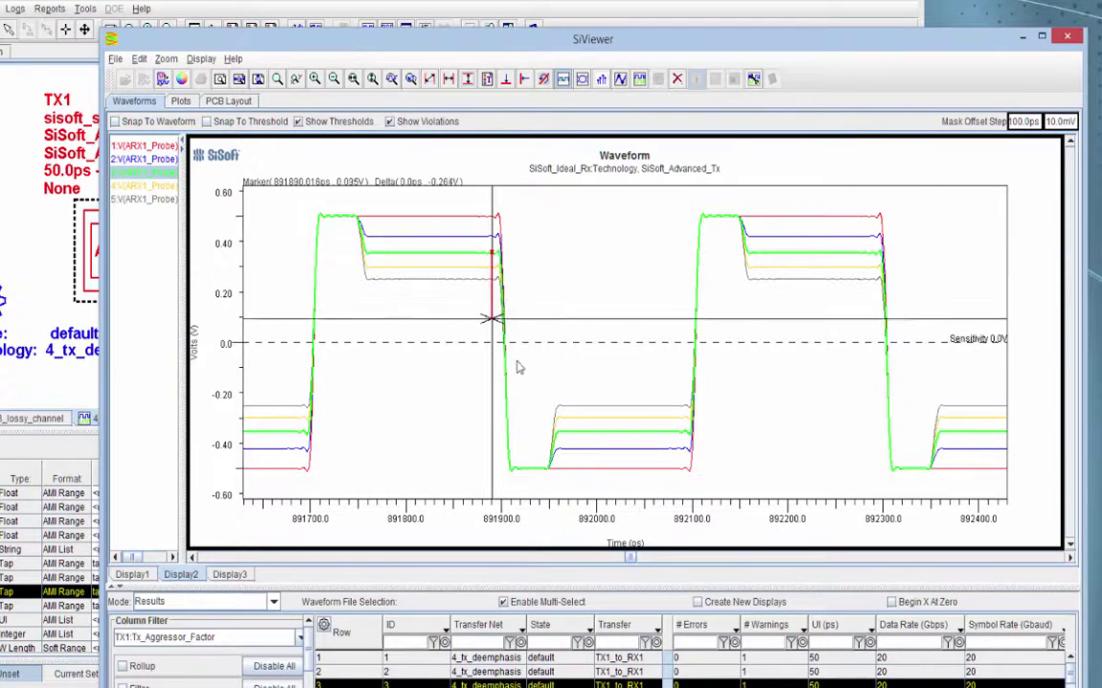
click(531, 436)
mouse_move(530, 436)
mouse_down()
mouse_move(467, 444)
mouse_move(610, 333)
mouse_move(623, 285)
mouse_up()
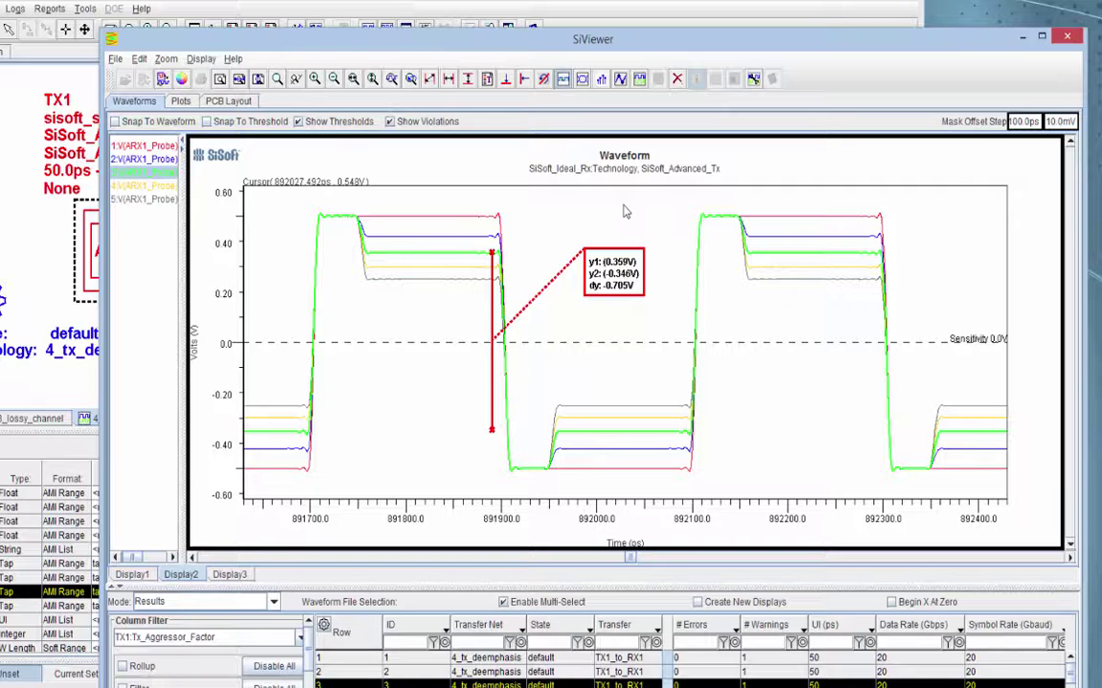
Show the transfer function plot and highlight the red flat and grey most attenuated curves.
click(229, 575)
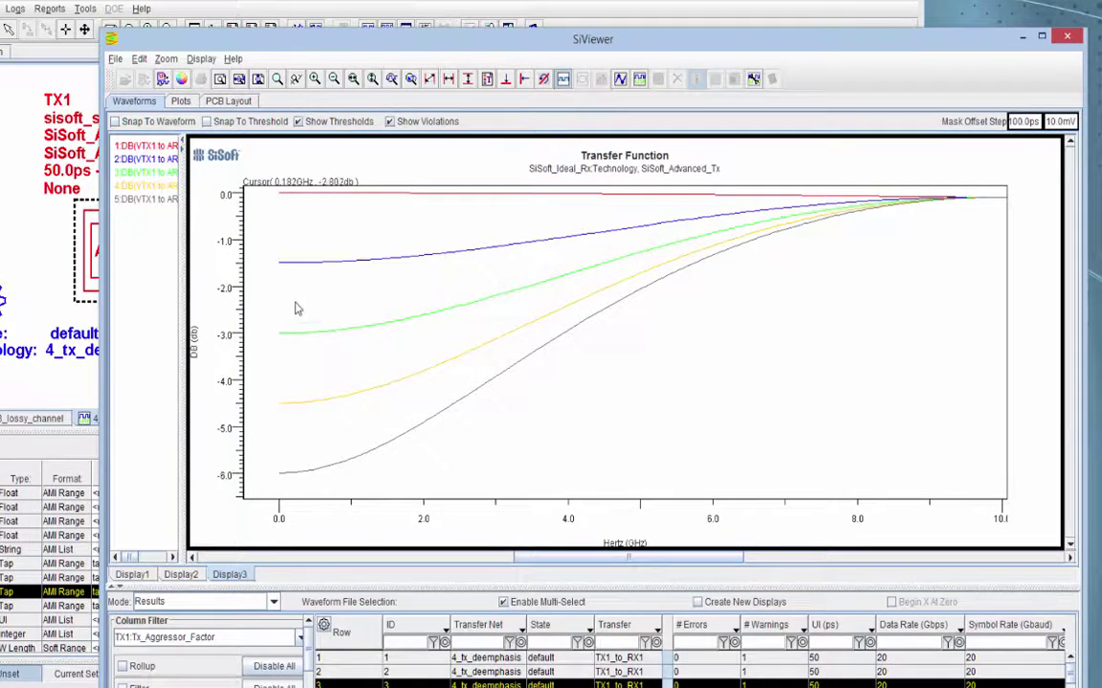
click(379, 203)
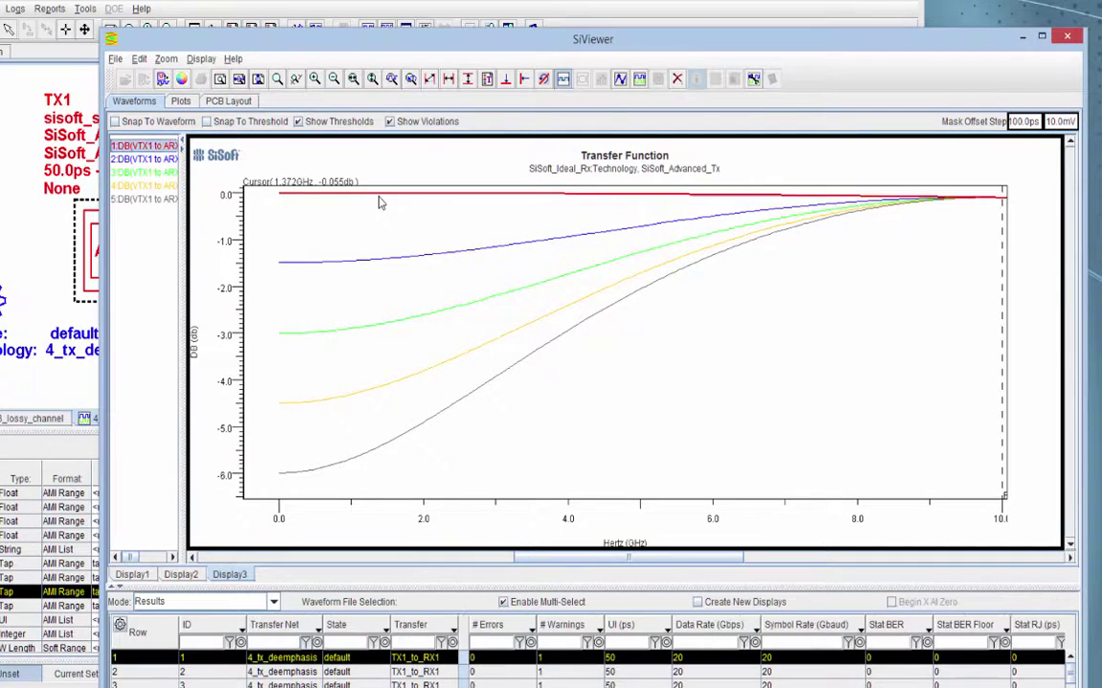
click(436, 421)
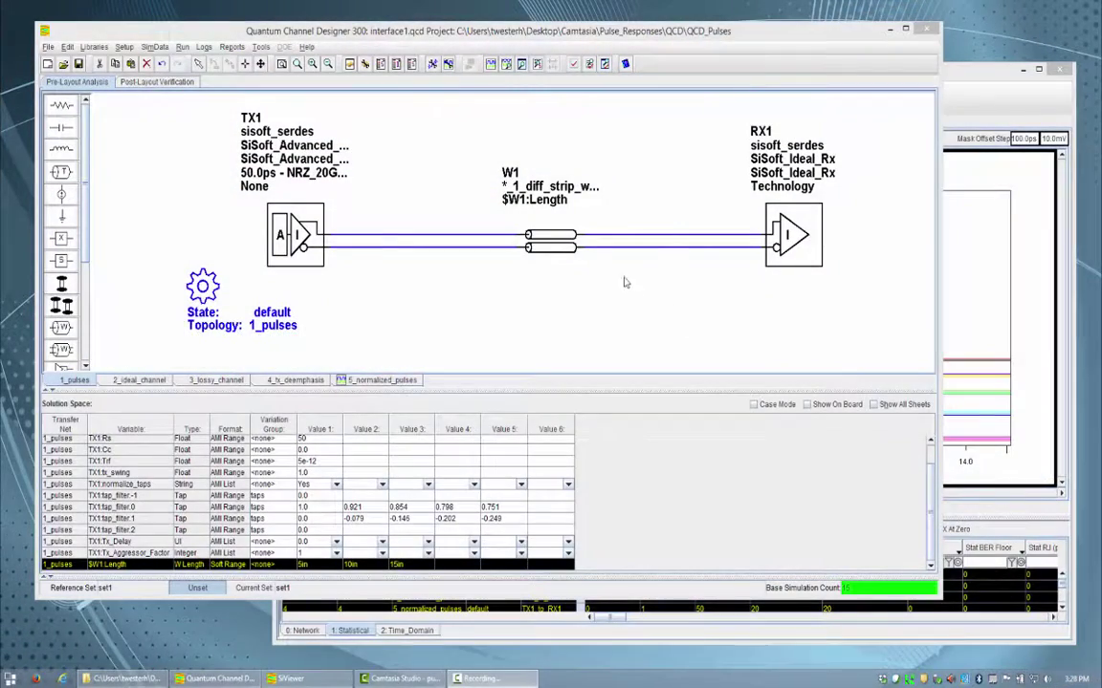
Select the W1 transmission line to inspect its 5in, 10in and 15in length sweep.
click(517, 225)
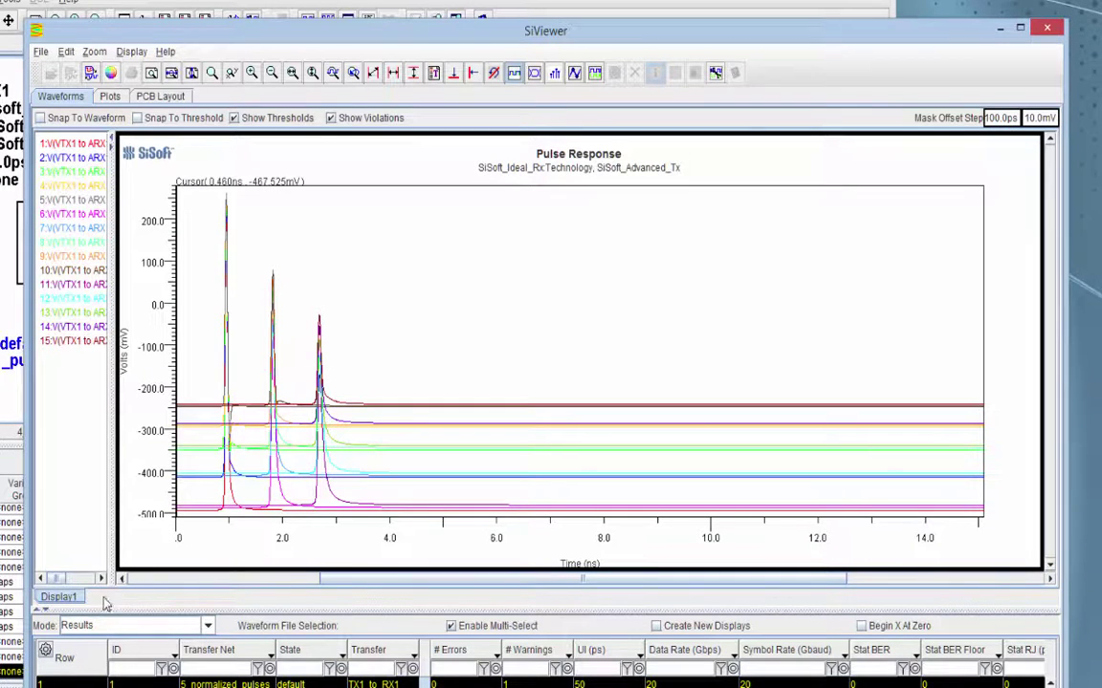
Add a new display plotting the normalized pulse responses, zoomed to about -3 to 8 UI.
right_click(59, 599)
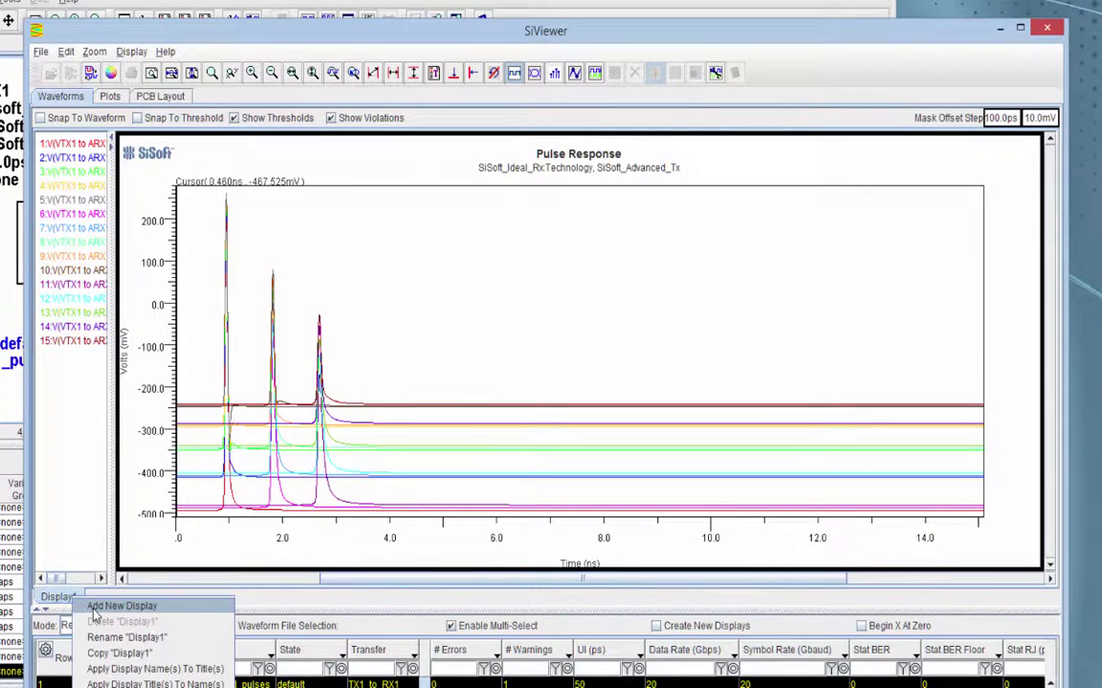
click(110, 608)
right_click(288, 683)
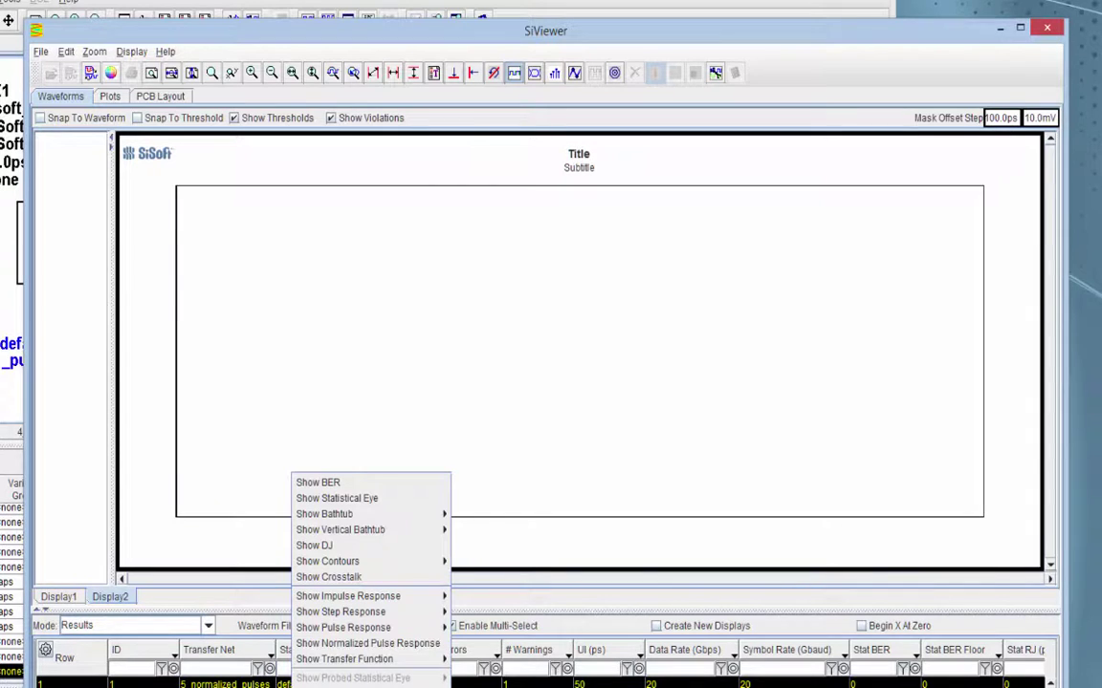
click(336, 647)
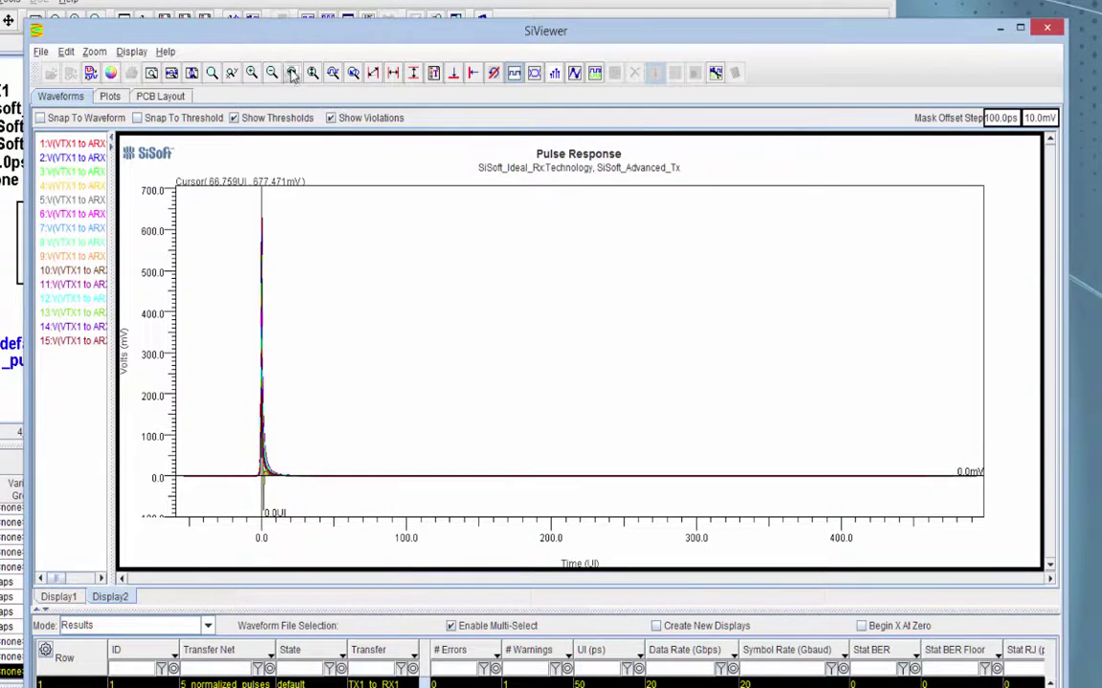
drag(249, 442, 298, 445)
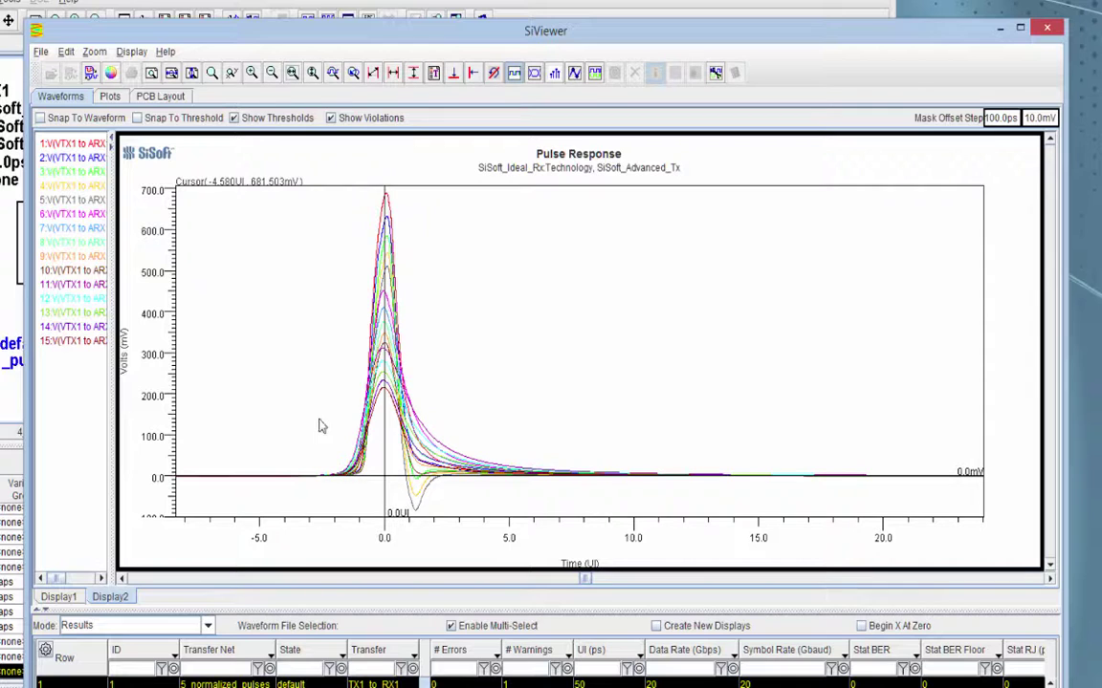
drag(321, 428, 595, 435)
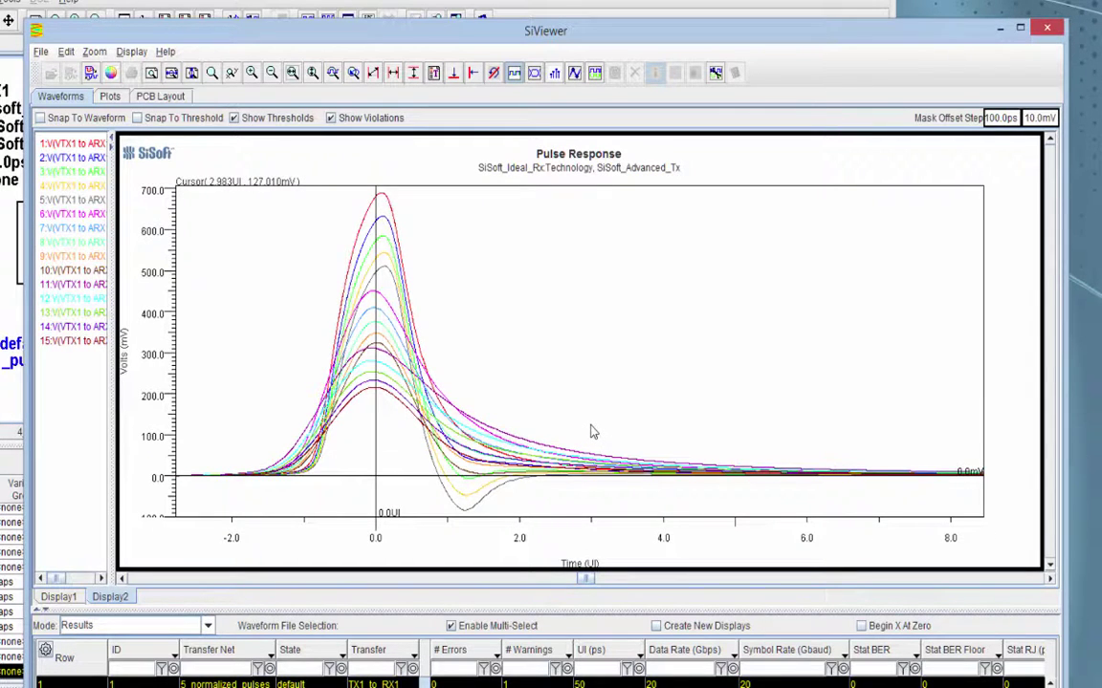